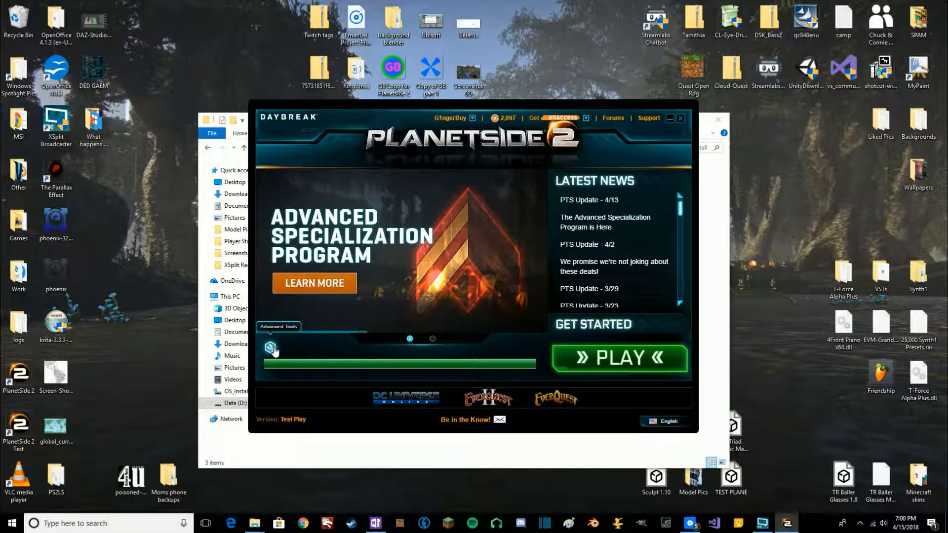
- Open the PlanetSide 2 Test game directory from the launcher's advanced tools and go to PlayerStudio's PlayerStudioTextures folder
click(270, 348)
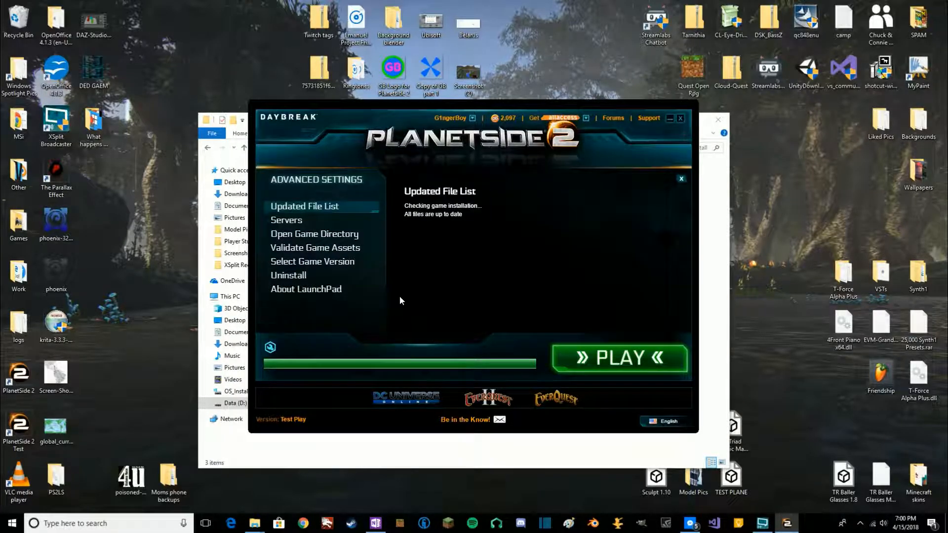
click(307, 234)
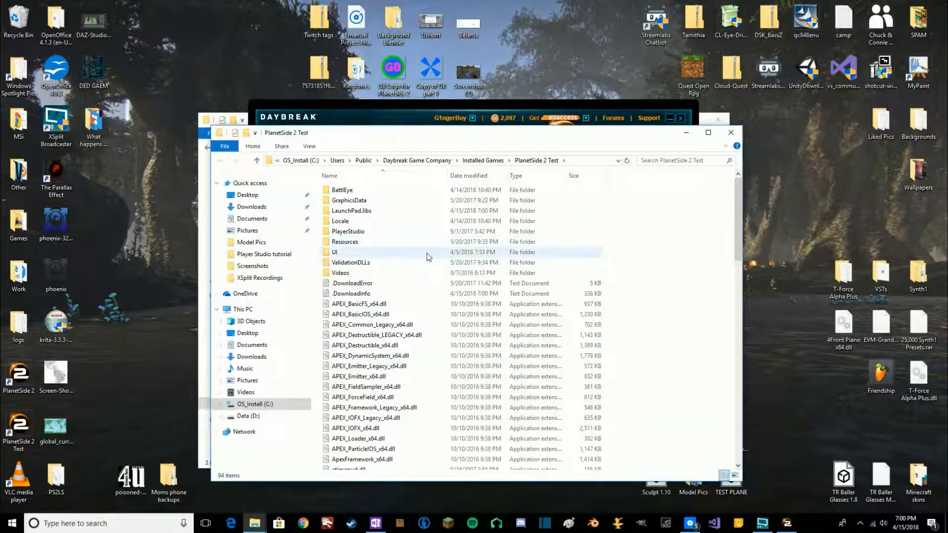
double_click(374, 236)
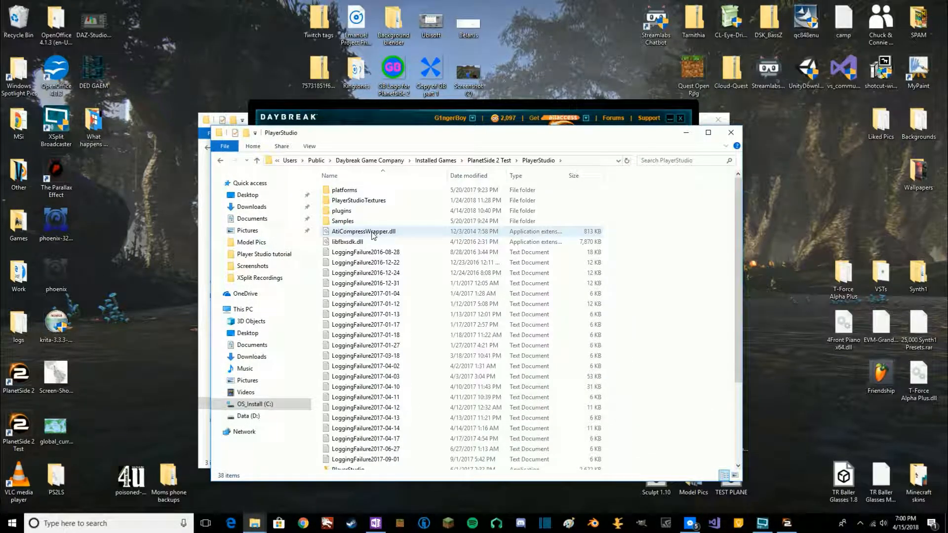
double_click(357, 200)
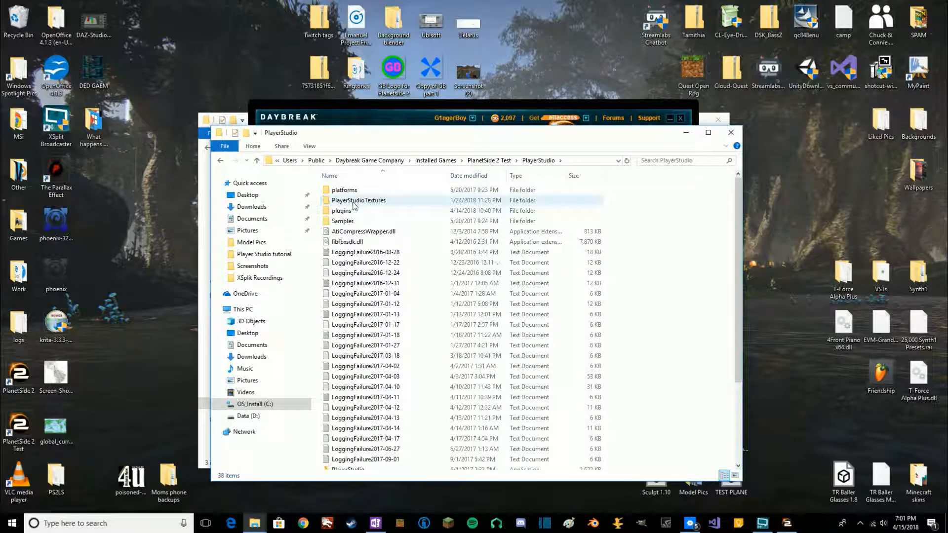
click(221, 161)
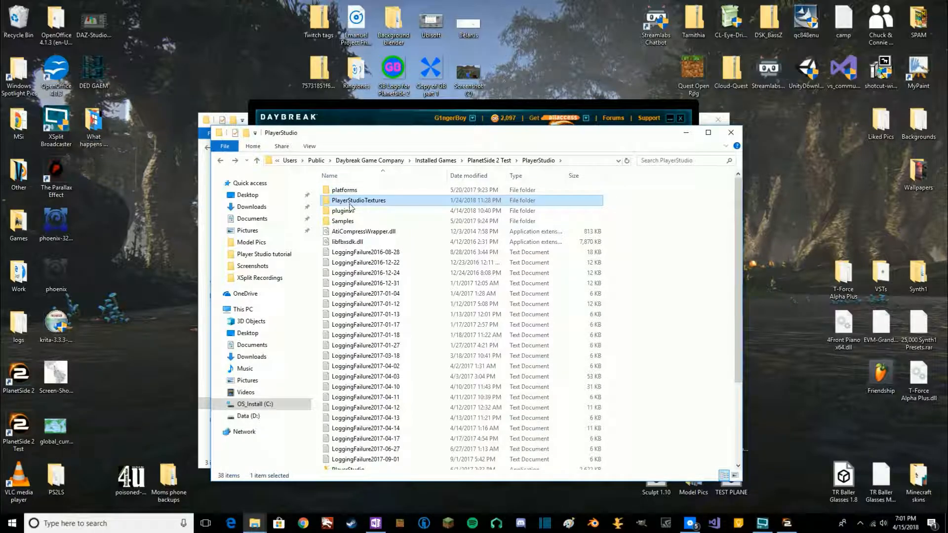
double_click(359, 201)
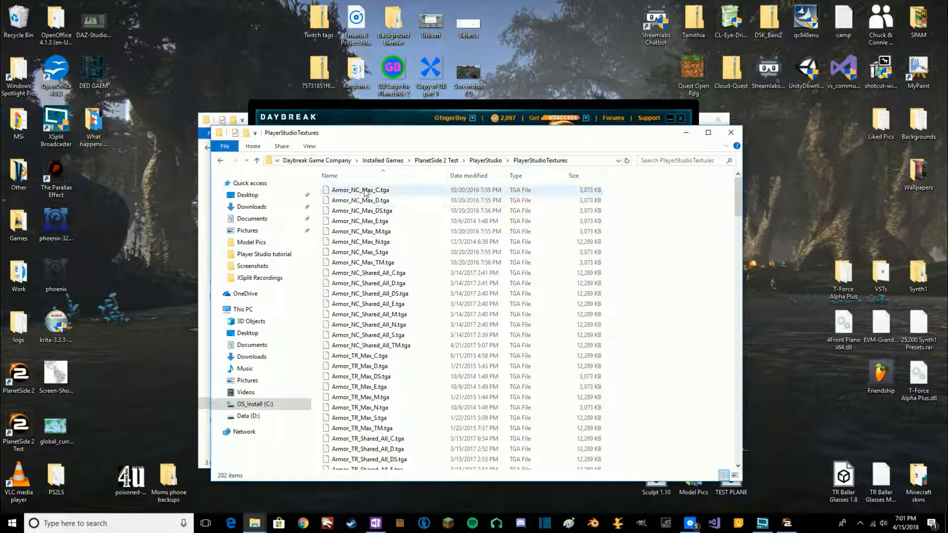
- Select every texture file from Armor_NC_Max_C.tga to white.tga, then minimize the folder window and close the launcher
click(366, 190)
scroll(417, 217, down, 4)
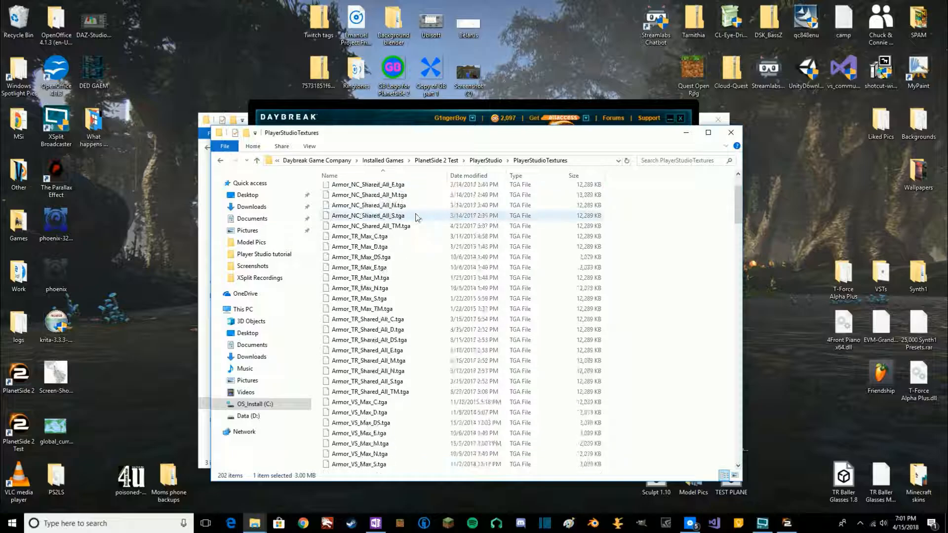
scroll(494, 296, down, 20)
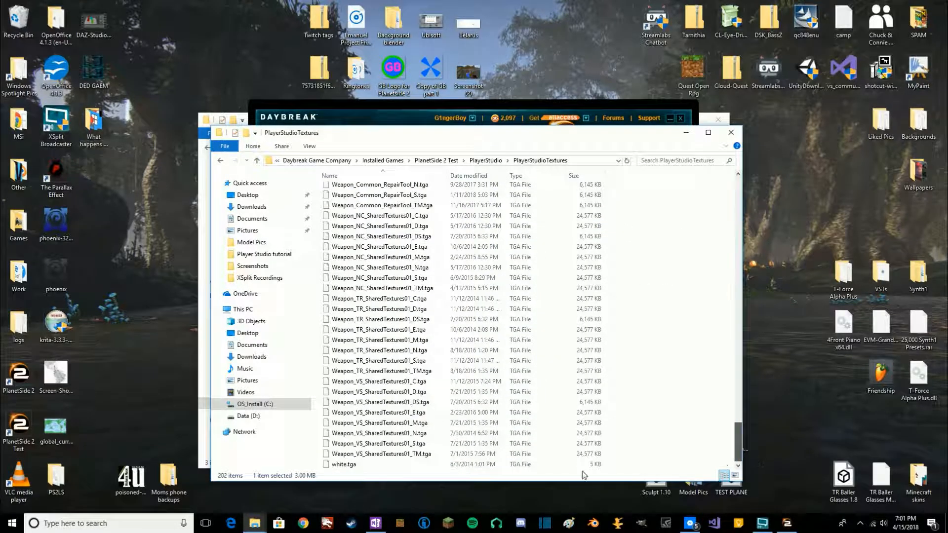
shift+click(375, 465)
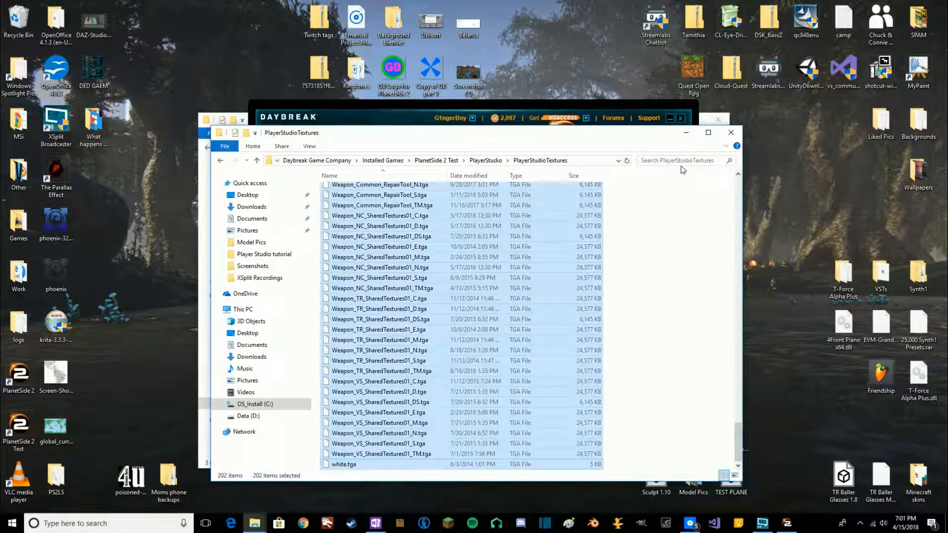
click(688, 134)
click(681, 119)
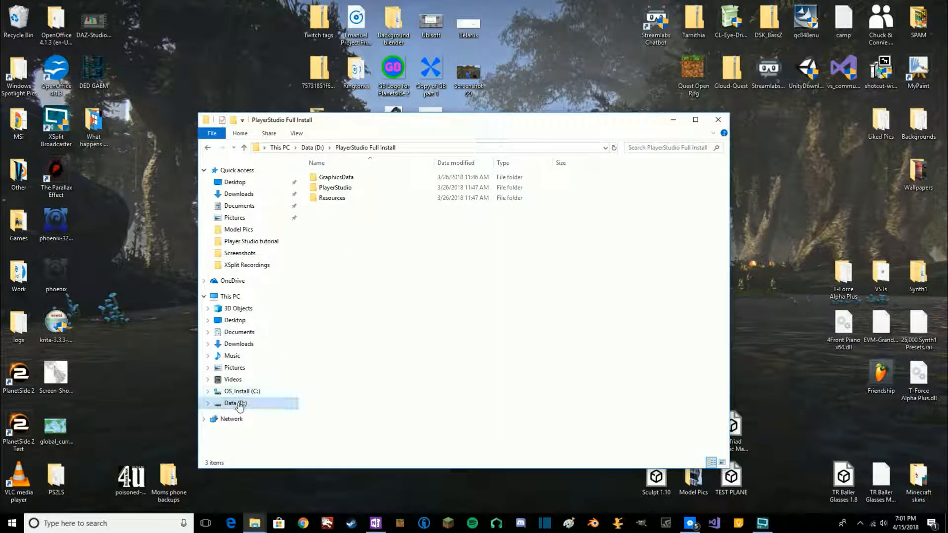
- Open the PlayerStudioTextures folder inside PlayerStudio Full Install on the Data (D:) drive
click(264, 403)
double_click(393, 339)
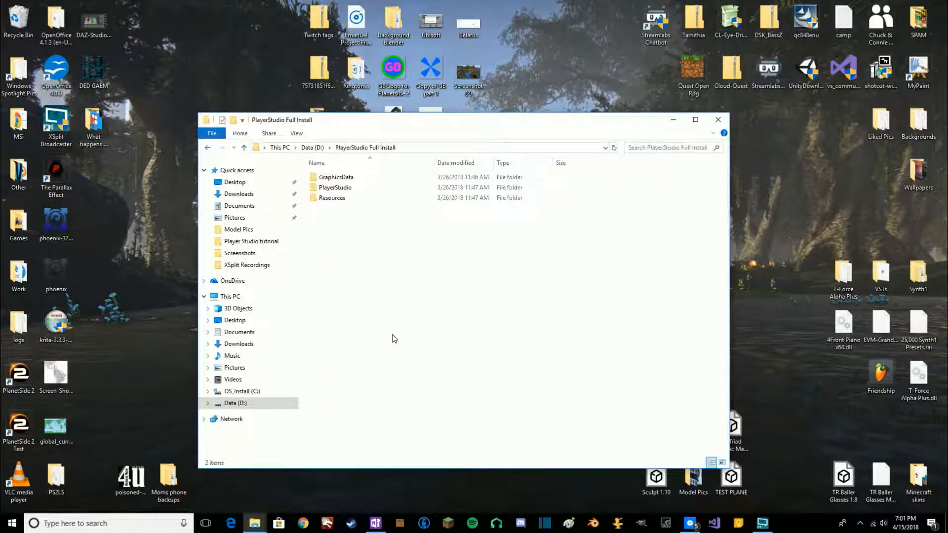
double_click(340, 187)
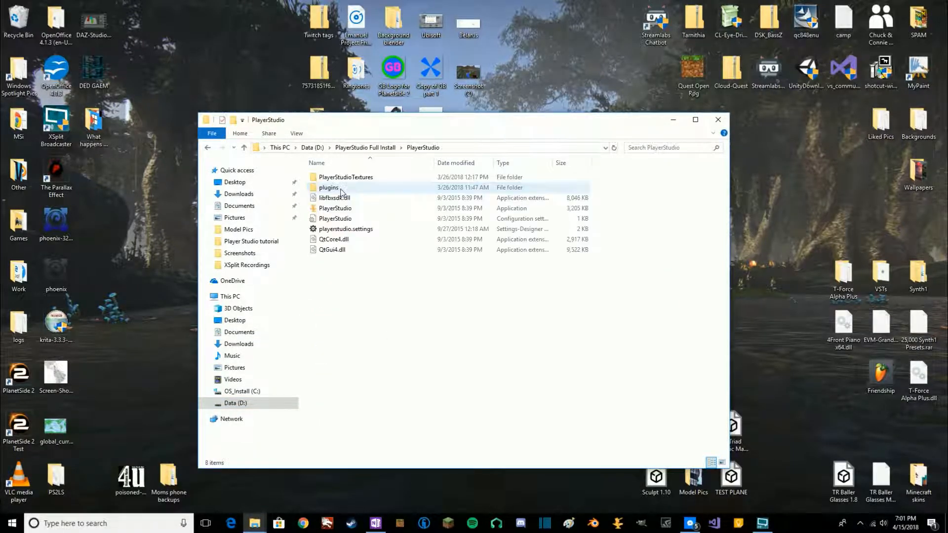
double_click(347, 179)
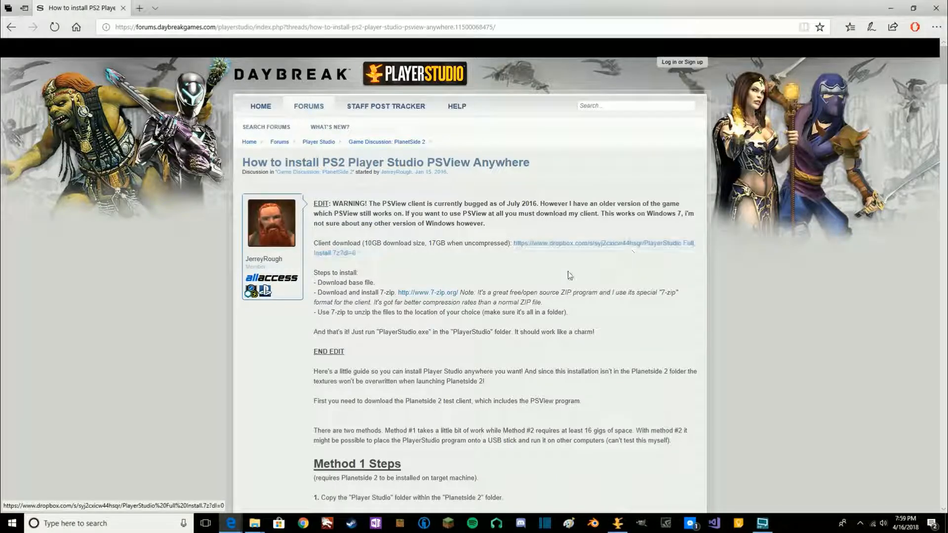
- Leave the forum page and launch the PlayerStudio application from the PlayerStudio folder in PlayerStudio Full Install
click(902, 7)
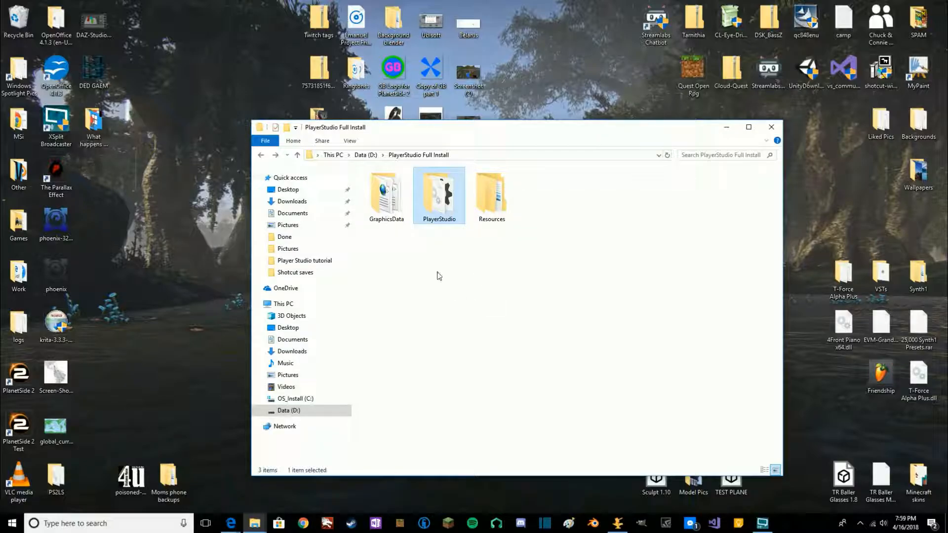
double_click(438, 195)
click(438, 194)
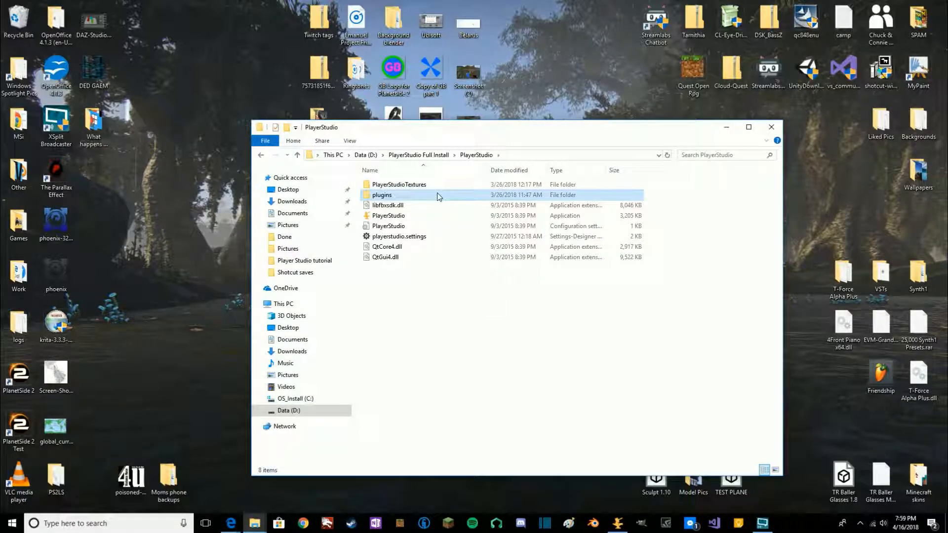
double_click(398, 216)
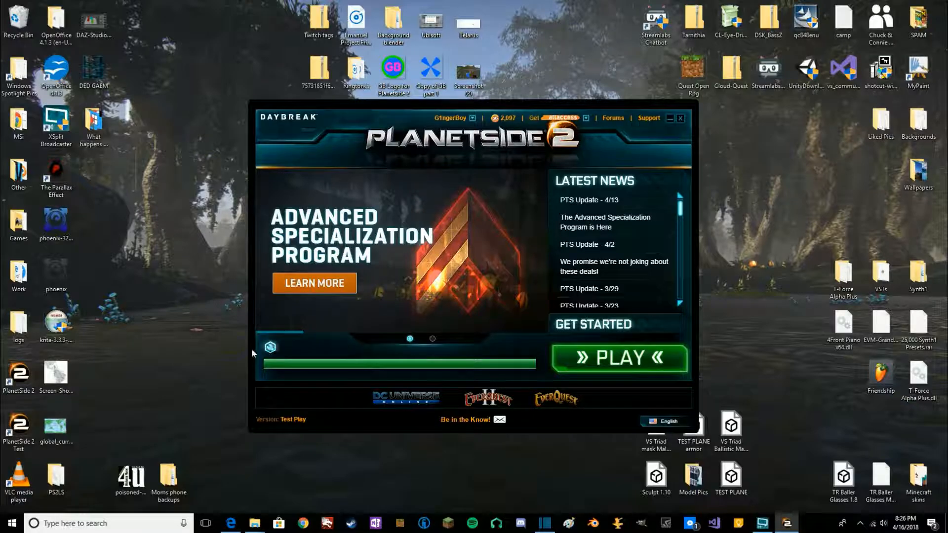
- Open the game directory from the PlanetSide 2 launcher and look through its PlayerStudio folder for the application
click(270, 347)
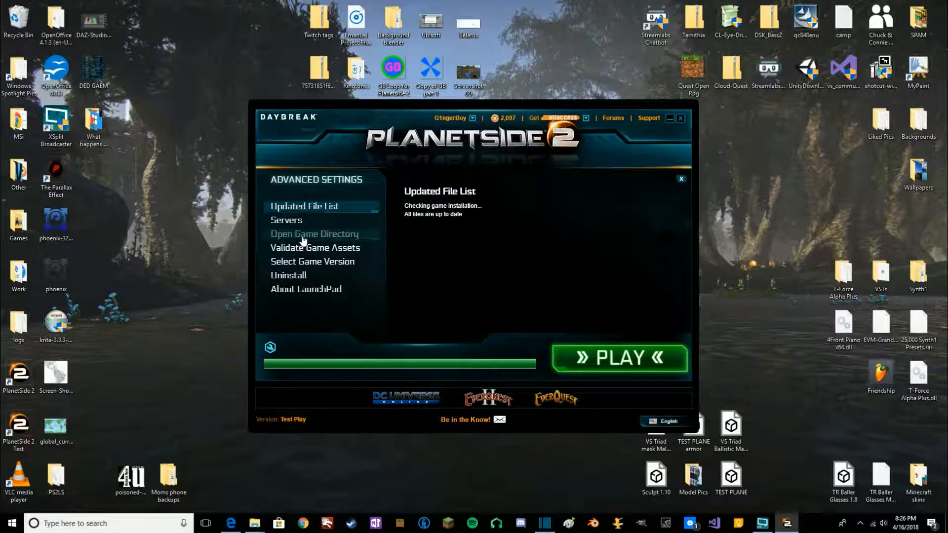
click(298, 235)
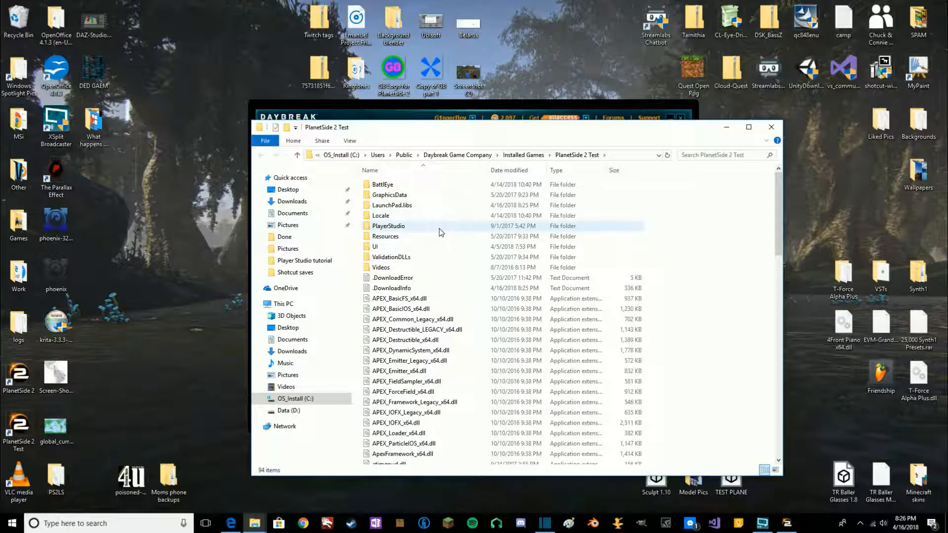
double_click(381, 227)
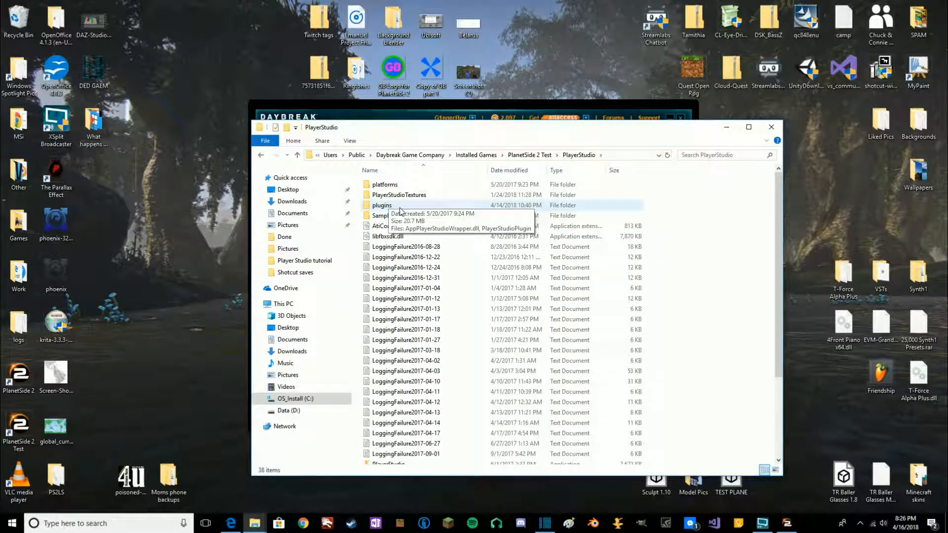
scroll(400, 210, down, 4)
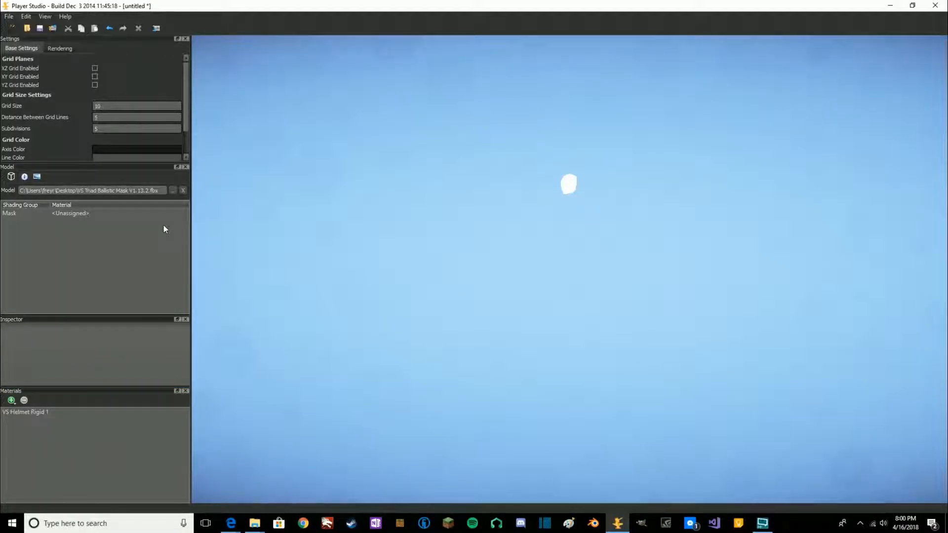
- In Player Studio, assign the VS Helmet Rigid 1 material to the Mask shading group
click(22, 413)
click(69, 215)
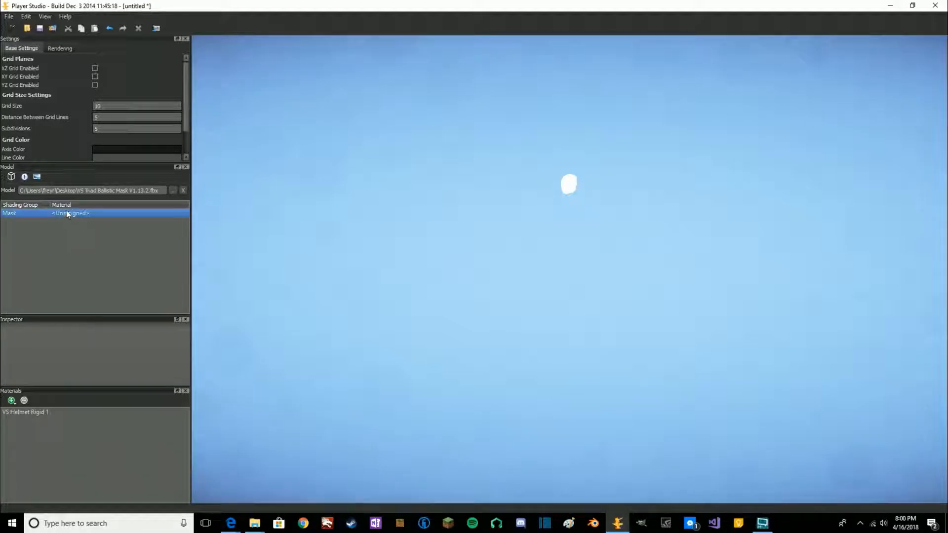
click(66, 211)
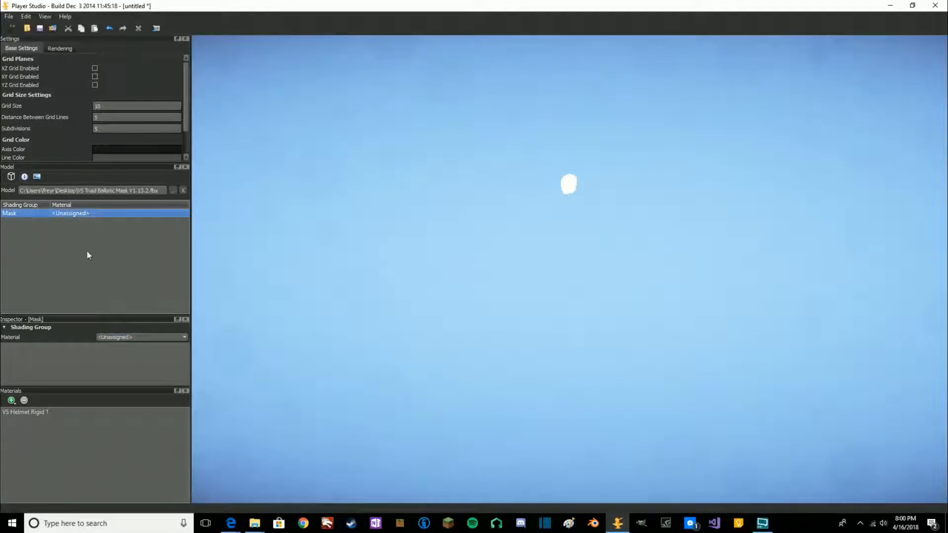
click(131, 338)
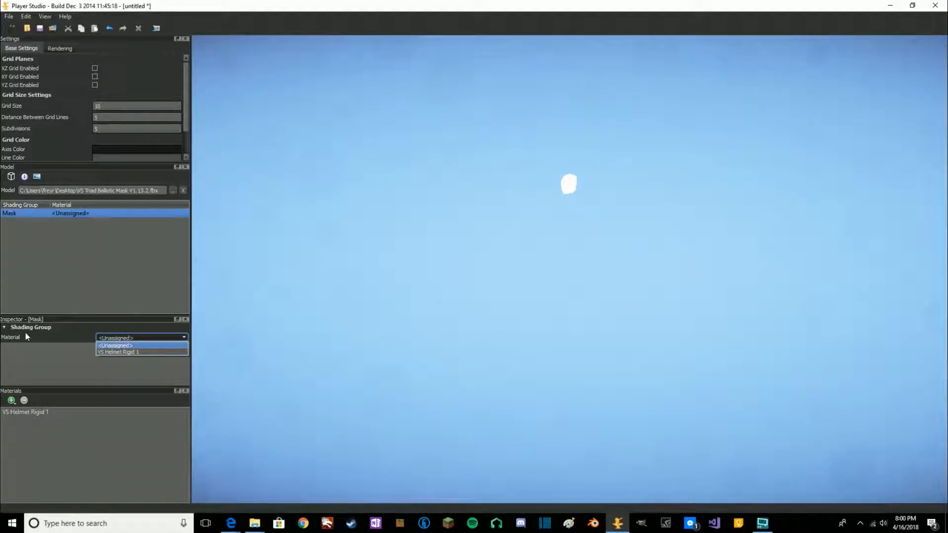
click(111, 352)
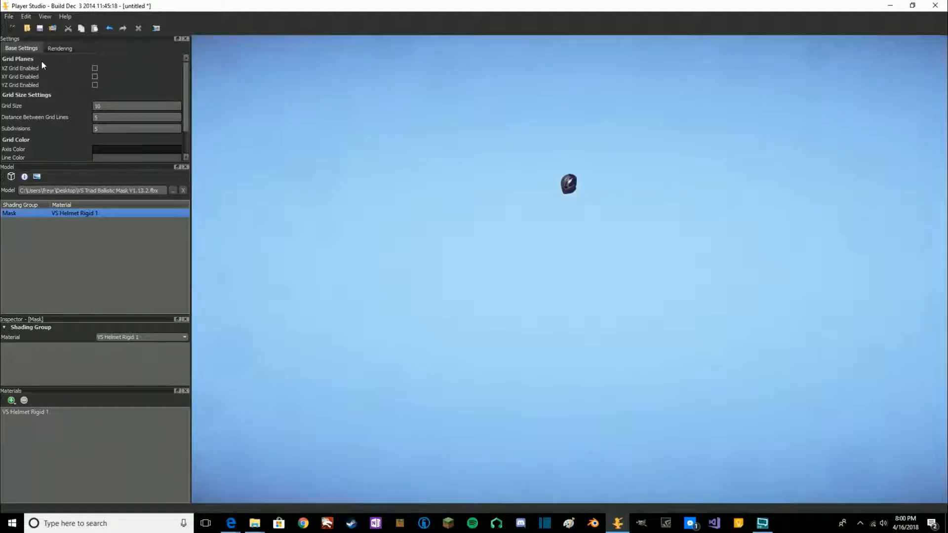
- In the rendering preview settings, set the field of view to 30 and the time of day to 7
click(67, 49)
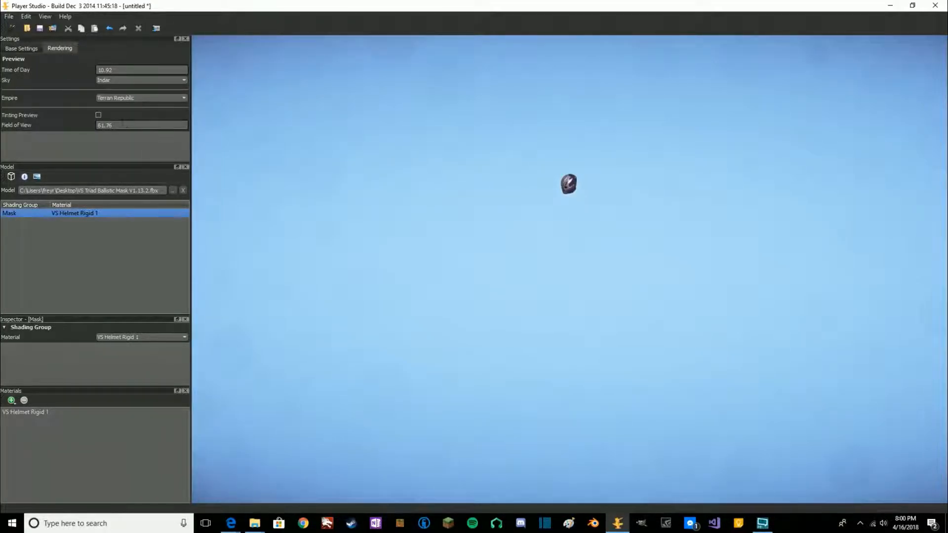
key(BackSpace)
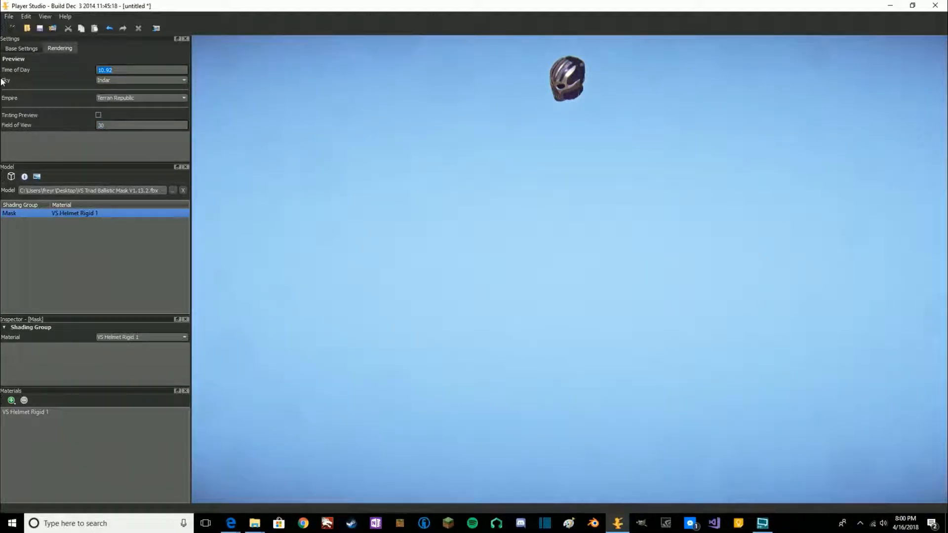
key(BackSpace)
text(7)
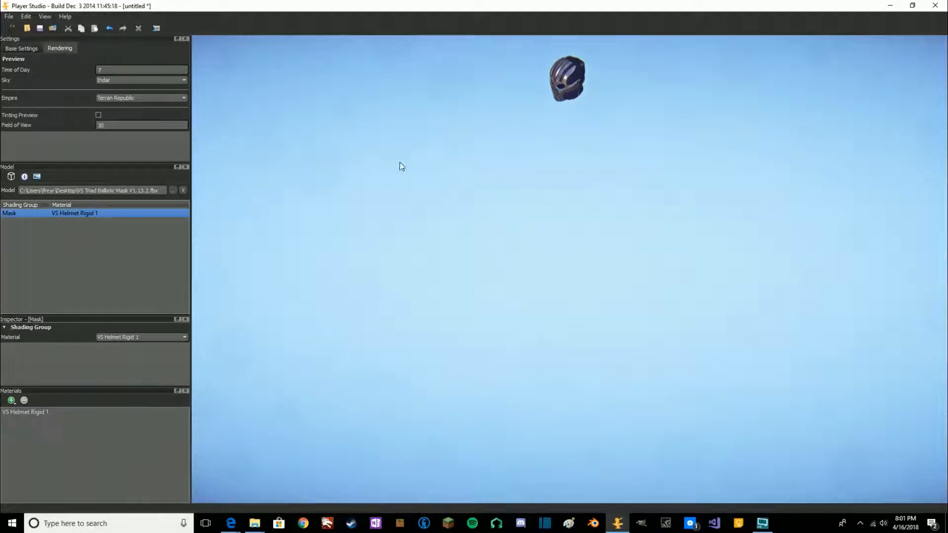
- Frame the mask model in the viewport and examine its textured surface from the front and close up around the eyes
click(37, 176)
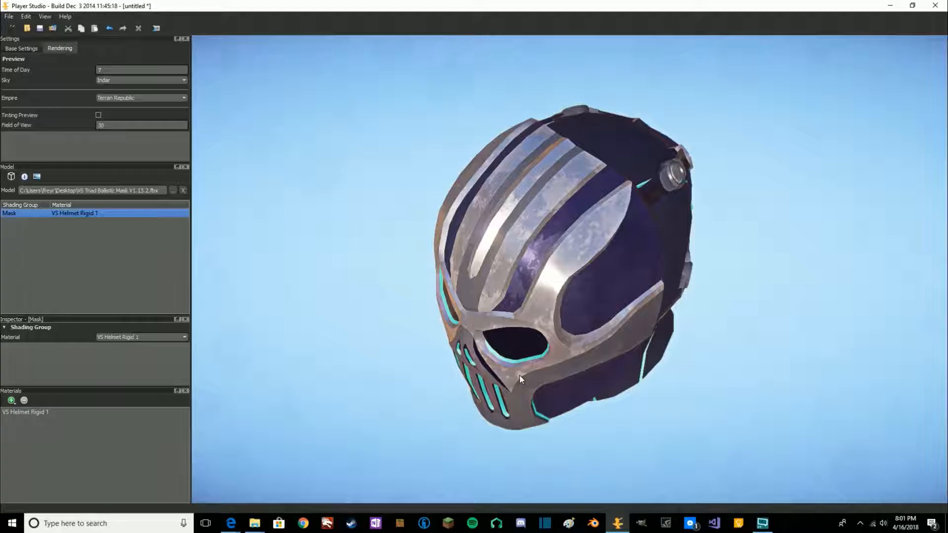
mouse_move(520, 375)
mouse_down()
mouse_move(620, 335)
mouse_move(691, 348)
mouse_move(558, 346)
mouse_move(618, 306)
mouse_move(612, 335)
mouse_move(444, 355)
mouse_move(523, 376)
mouse_up()
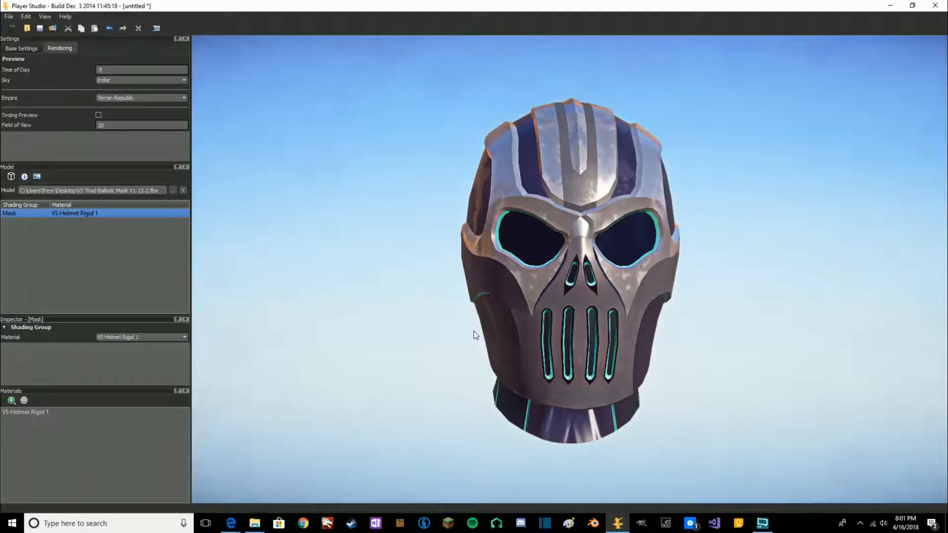
mouse_move(516, 313)
right_down()
mouse_move(598, 312)
mouse_move(523, 313)
right_up()
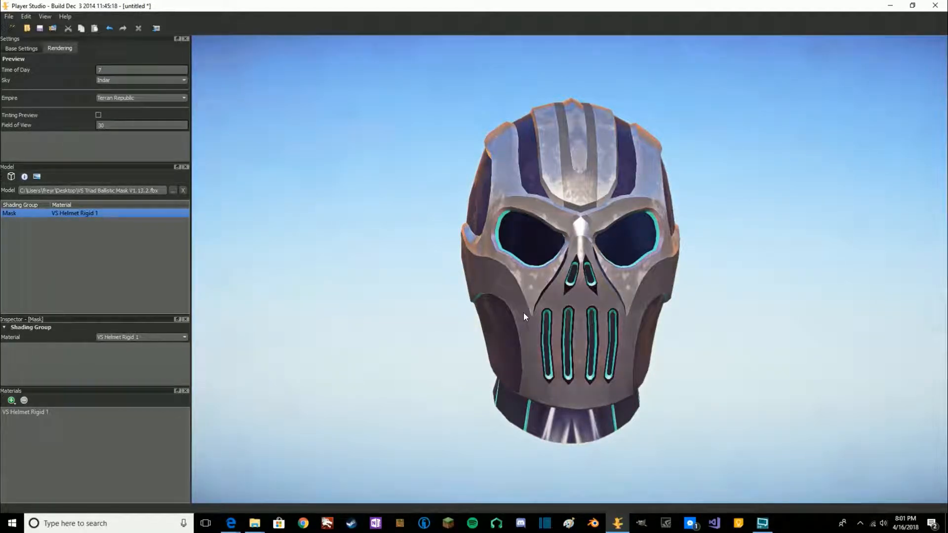
mouse_move(596, 266)
mouse_down()
mouse_move(574, 274)
mouse_move(586, 271)
mouse_up()
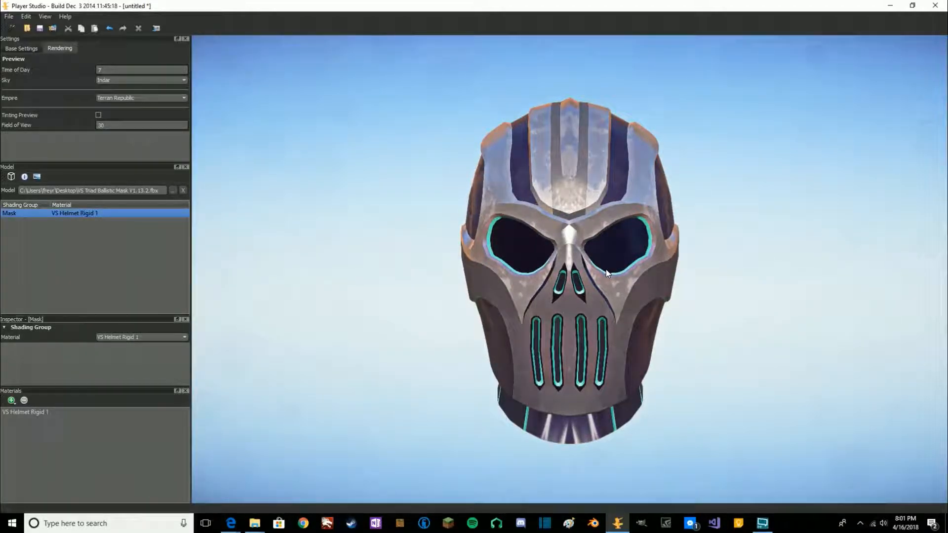
middle_drag(598, 237, 614, 207)
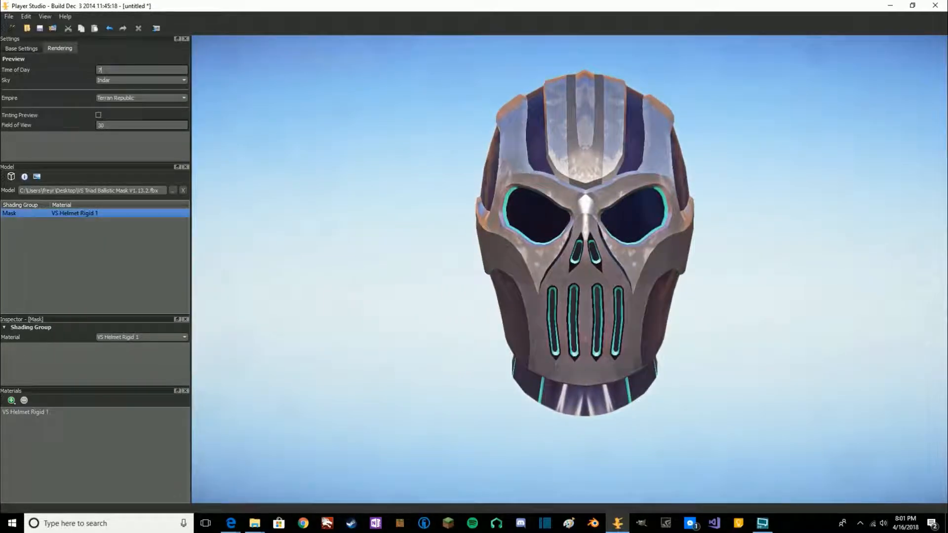
drag(474, 316, 556, 328)
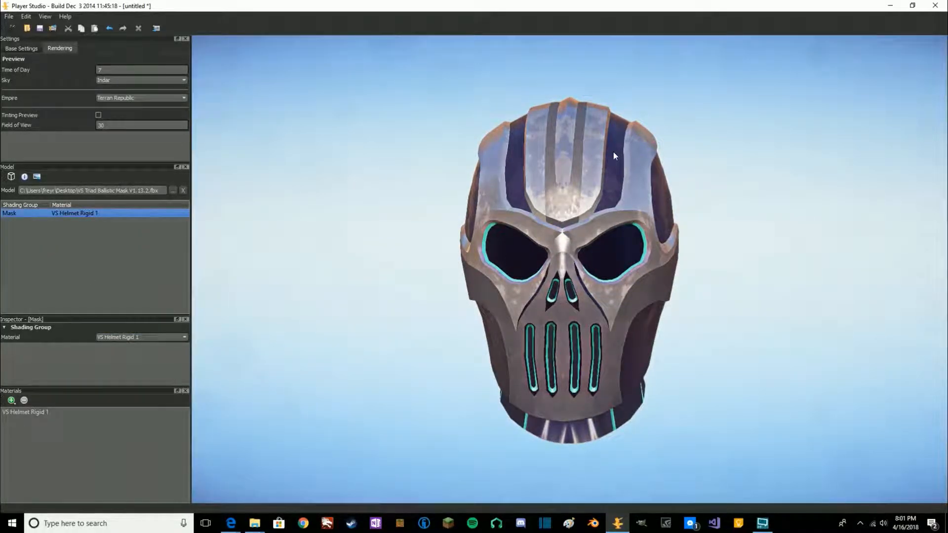
mouse_move(668, 296)
mouse_down()
mouse_move(326, 296)
mouse_move(667, 295)
mouse_up()
scroll(659, 295, up, 7)
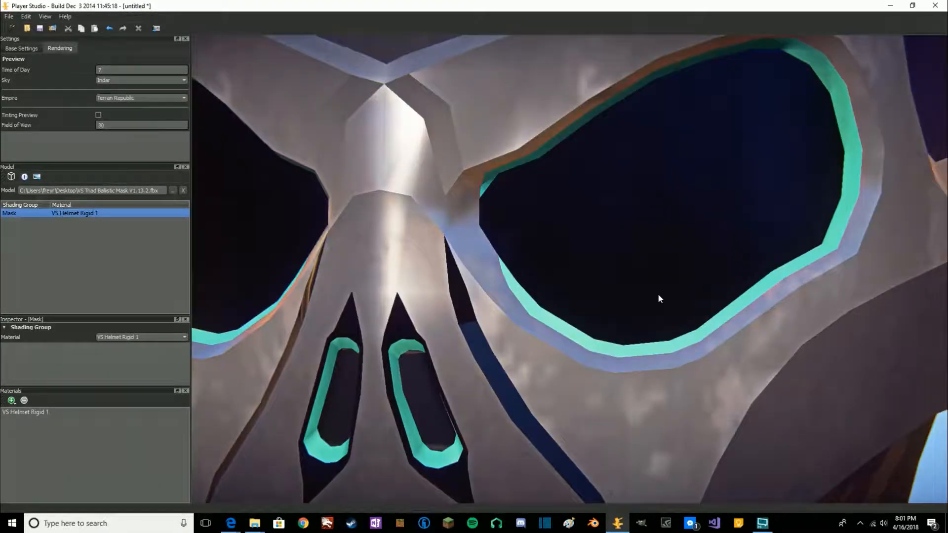
scroll(657, 295, down, 4)
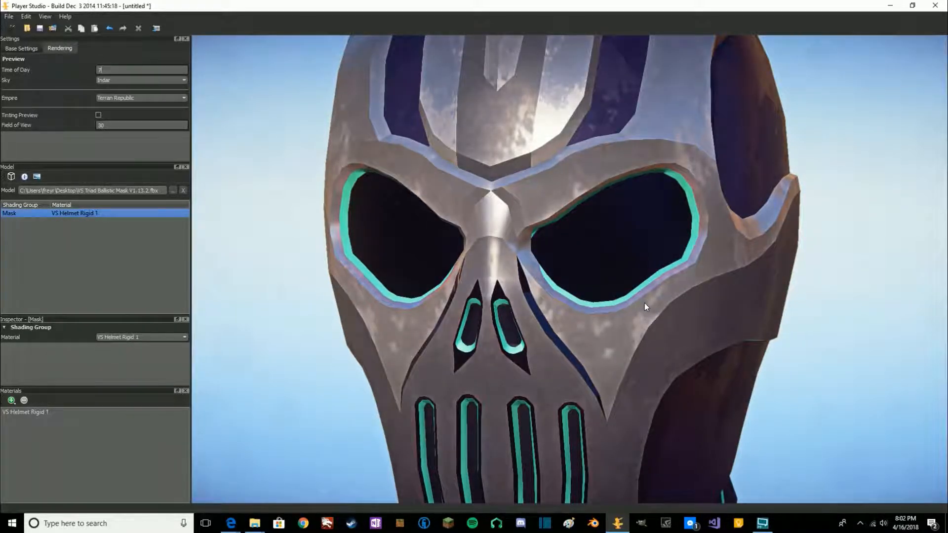
- Turn on the tinting preview and examine the checkered tint areas from the side of the mask
scroll(644, 303, down, 6)
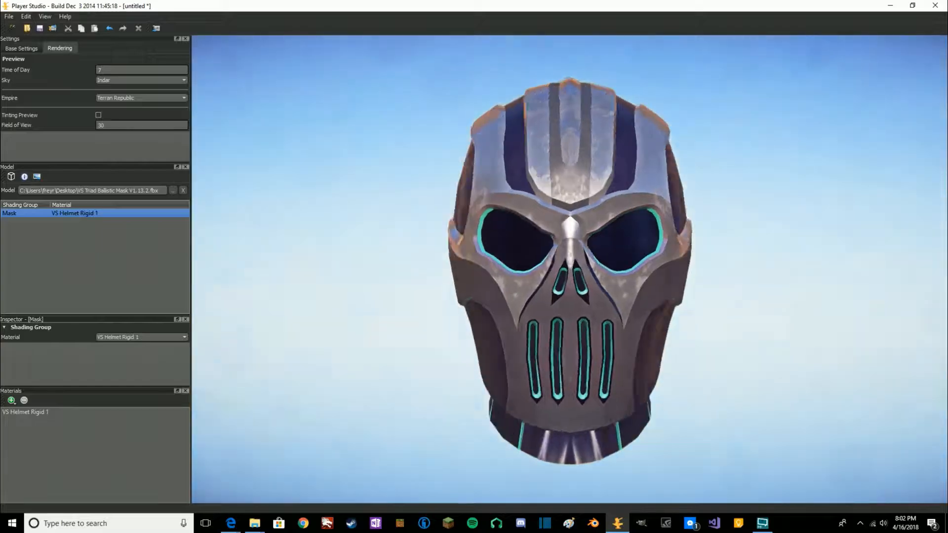
mouse_move(644, 301)
middle_down()
mouse_move(761, 296)
mouse_move(645, 316)
mouse_move(577, 308)
mouse_move(646, 301)
middle_up()
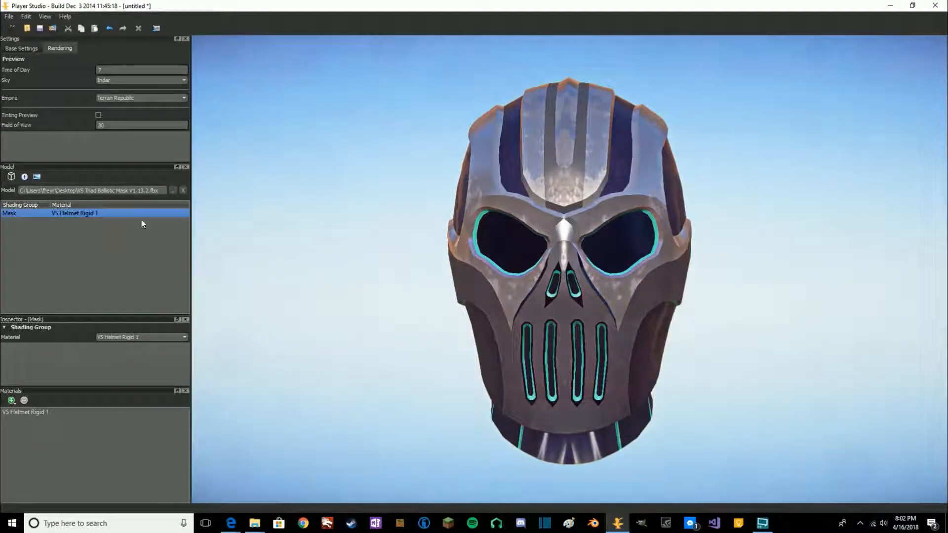
mouse_move(728, 272)
middle_down()
mouse_move(481, 271)
mouse_move(729, 271)
middle_up()
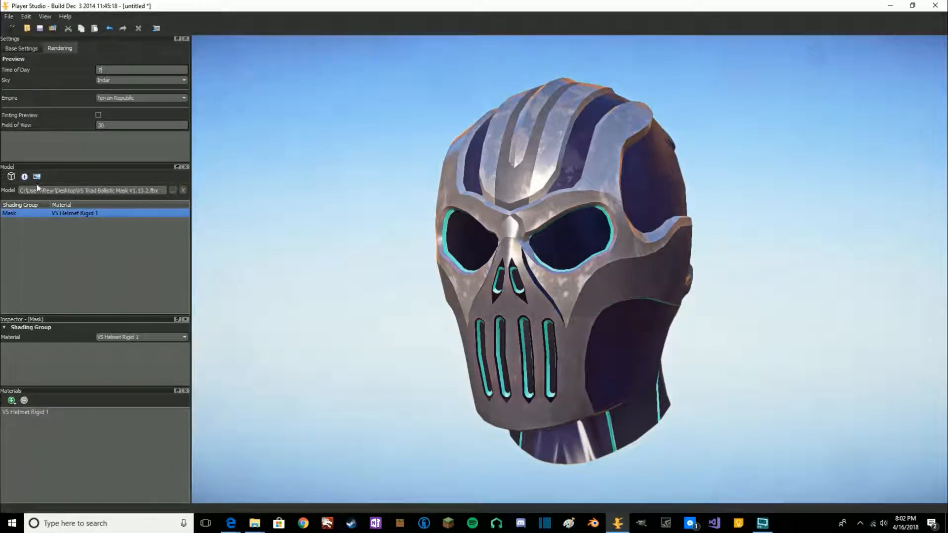
click(99, 115)
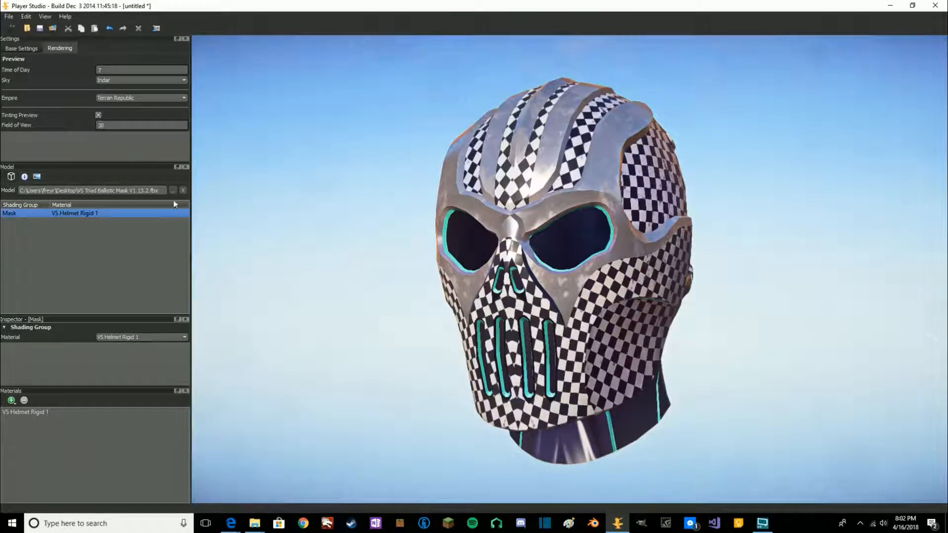
mouse_move(511, 350)
mouse_down()
mouse_move(419, 348)
mouse_move(502, 349)
mouse_up()
drag(691, 314, 619, 314)
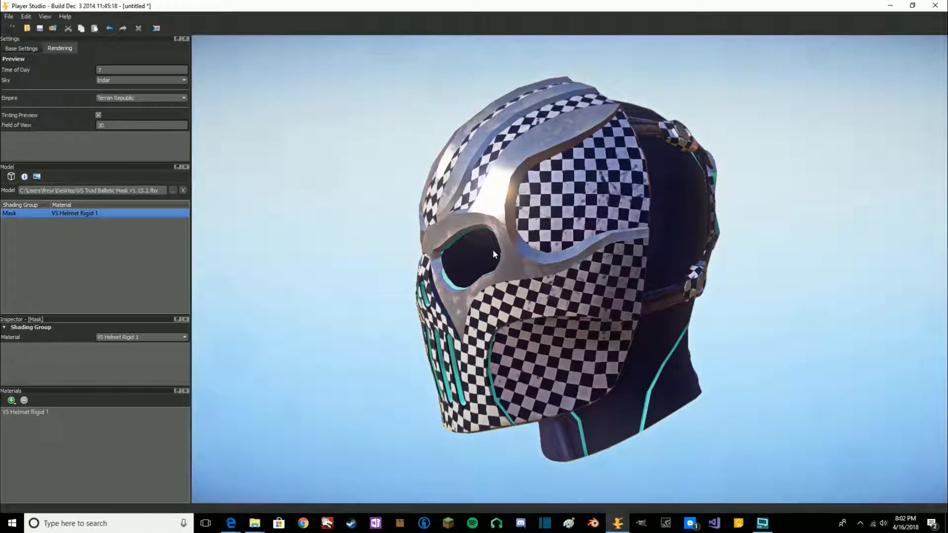
drag(452, 230, 568, 266)
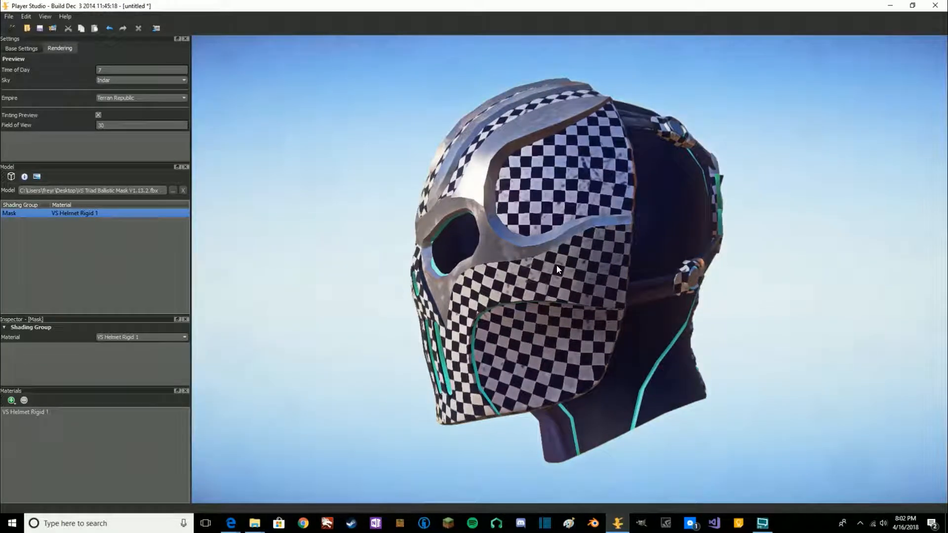
- Inspect the tint pattern close up on the side plates and around the eye, and across the front of the mask
scroll(556, 267, up, 5)
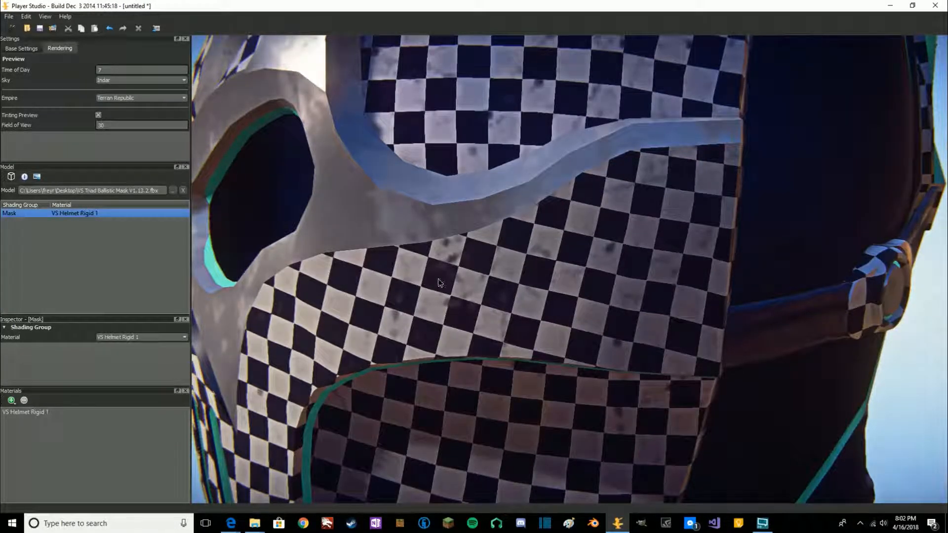
drag(455, 283, 415, 309)
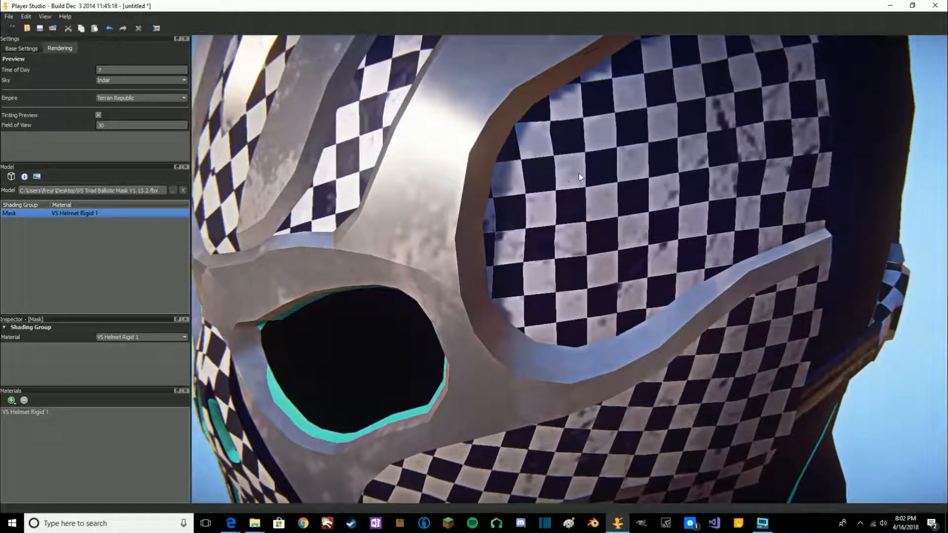
scroll(578, 174, up, 3)
drag(532, 176, 530, 173)
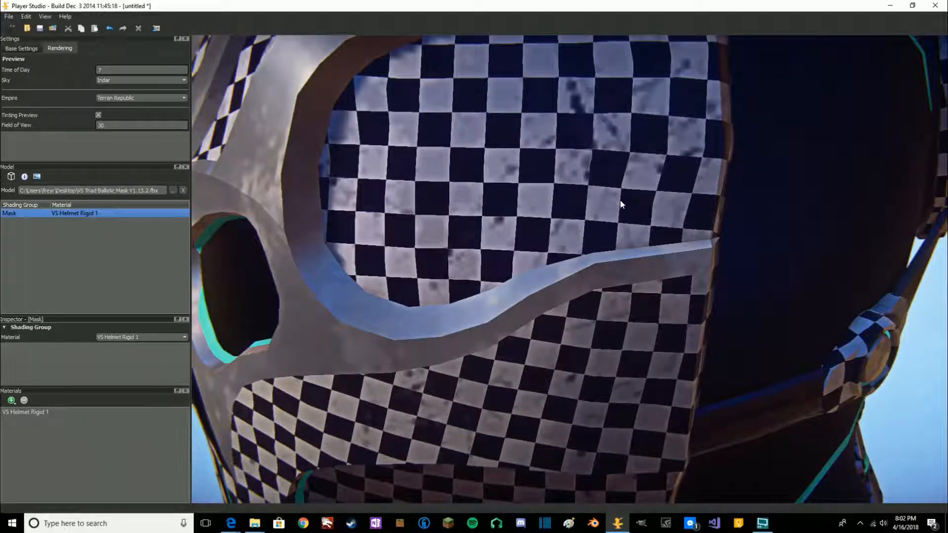
scroll(611, 212, down, 6)
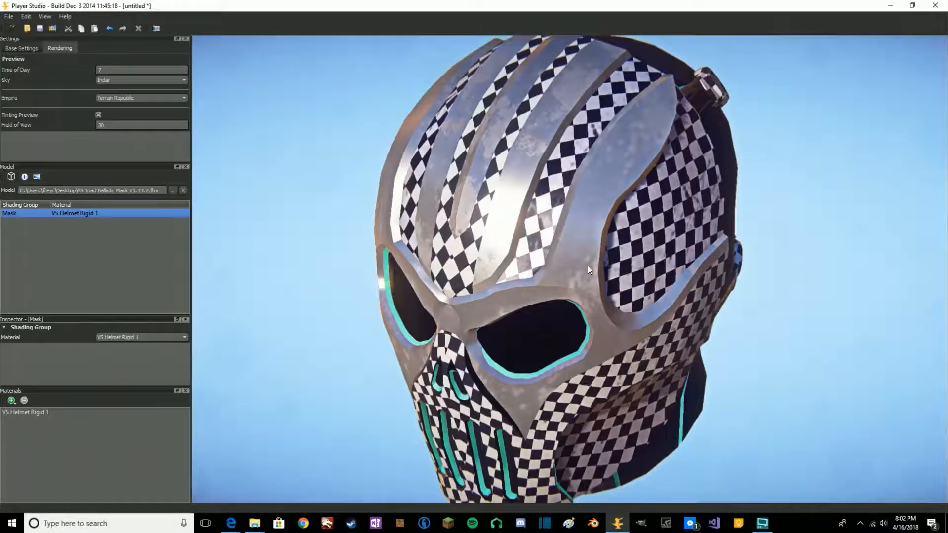
drag(588, 265, 645, 221)
drag(589, 317, 556, 279)
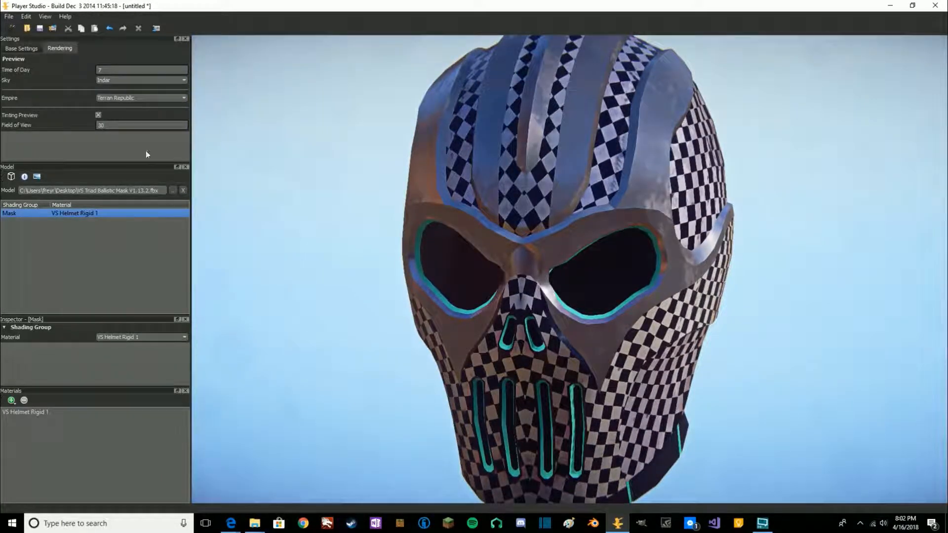
- Turn off the tinting preview and view the untinted mask from the front, side and rear
click(99, 115)
scroll(472, 277, down, 5)
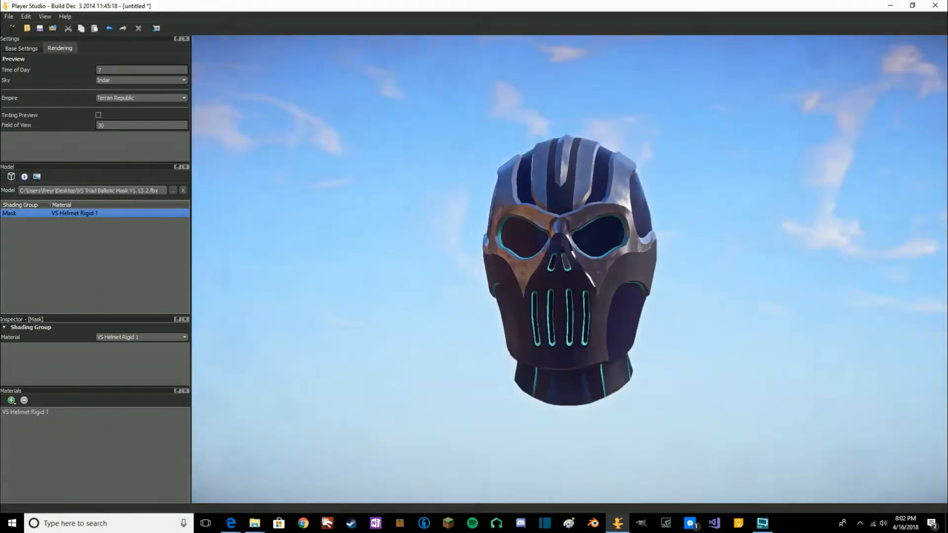
scroll(482, 282, up, 4)
drag(531, 289, 385, 287)
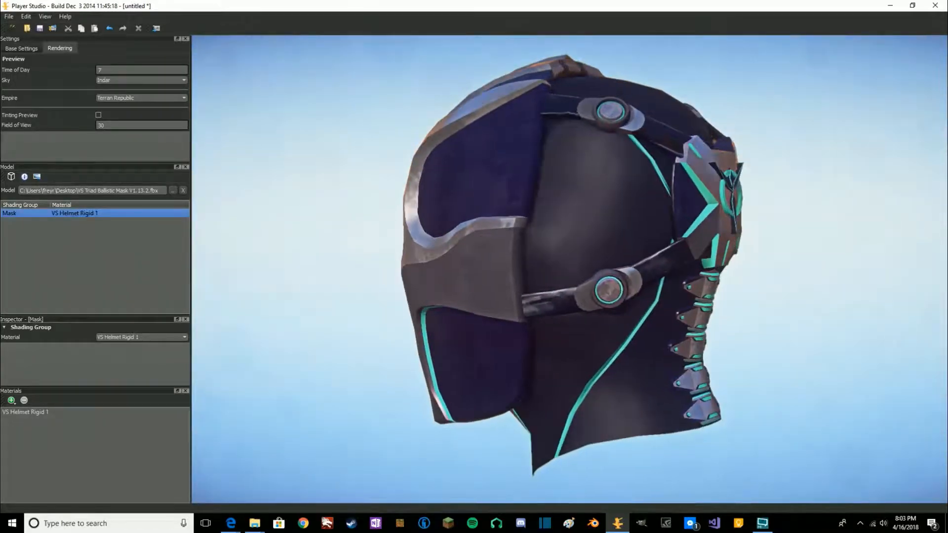
mouse_move(606, 237)
mouse_down()
mouse_move(496, 236)
mouse_move(610, 240)
mouse_up()
drag(479, 217, 453, 221)
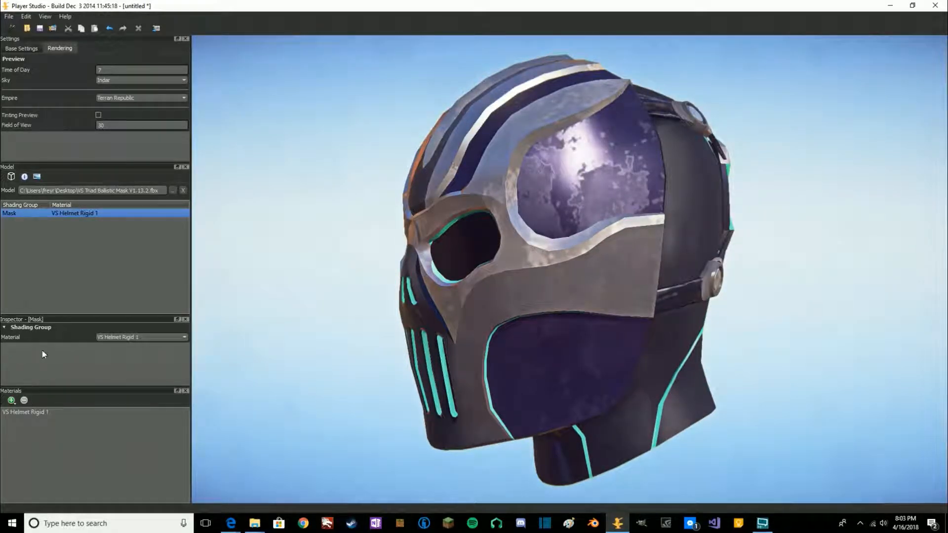
- Set the detail strength of the VS Helmet Rigid 1 material to 2 and check the fabric on the side and back
click(21, 414)
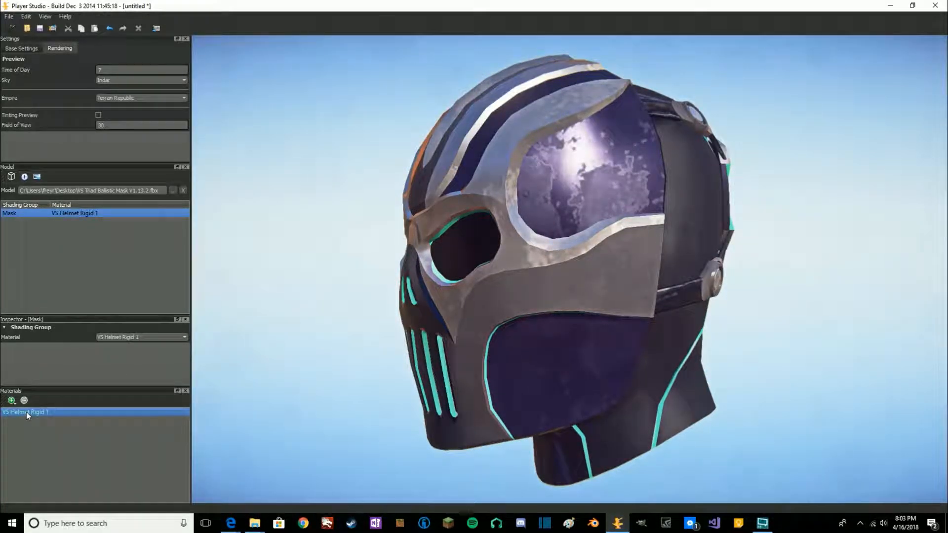
click(26, 412)
scroll(106, 356, down, 3)
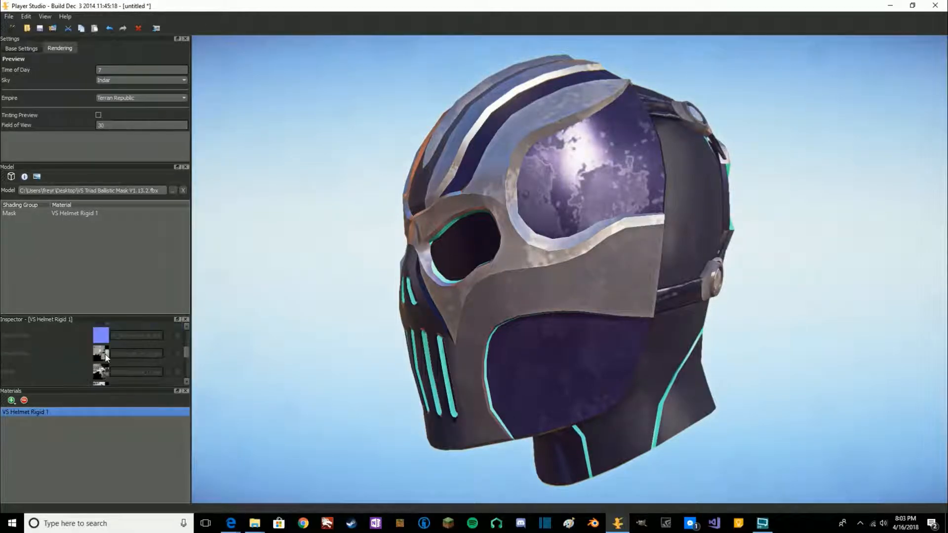
scroll(106, 355, down, 4)
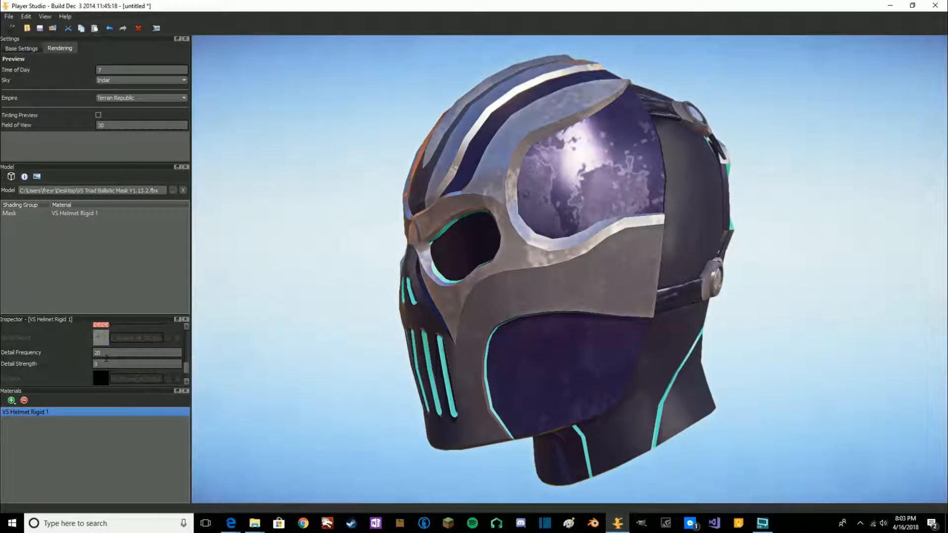
click(112, 363)
key(Return)
drag(438, 257, 297, 259)
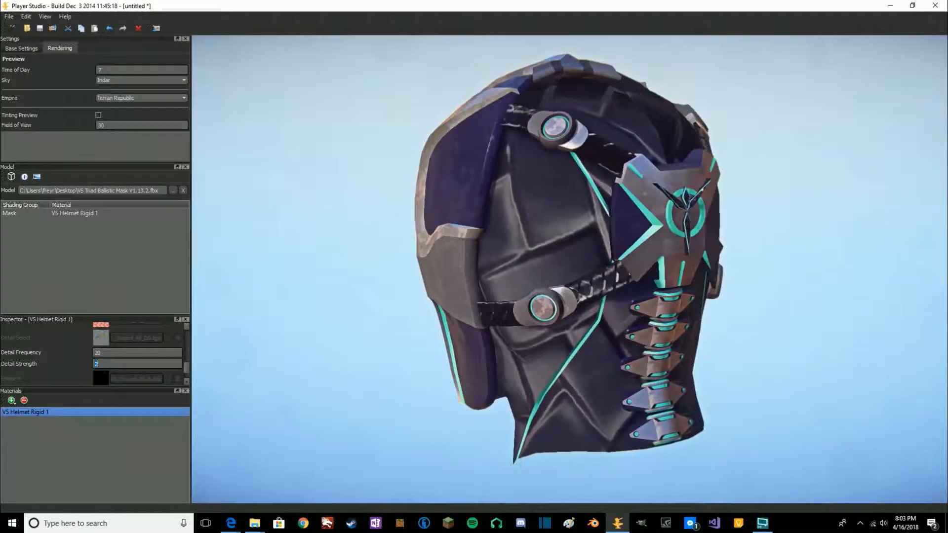
drag(585, 211, 539, 243)
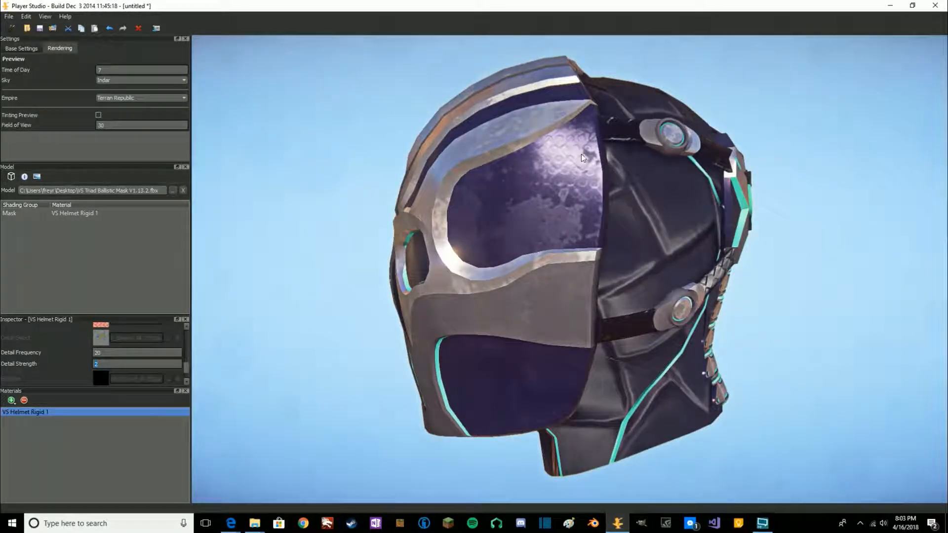
drag(580, 167, 603, 222)
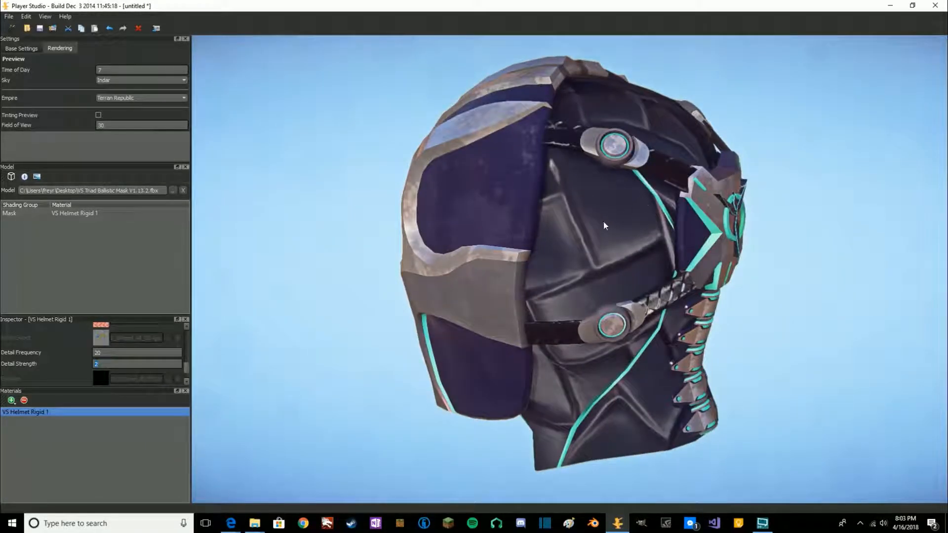
drag(601, 254, 600, 226)
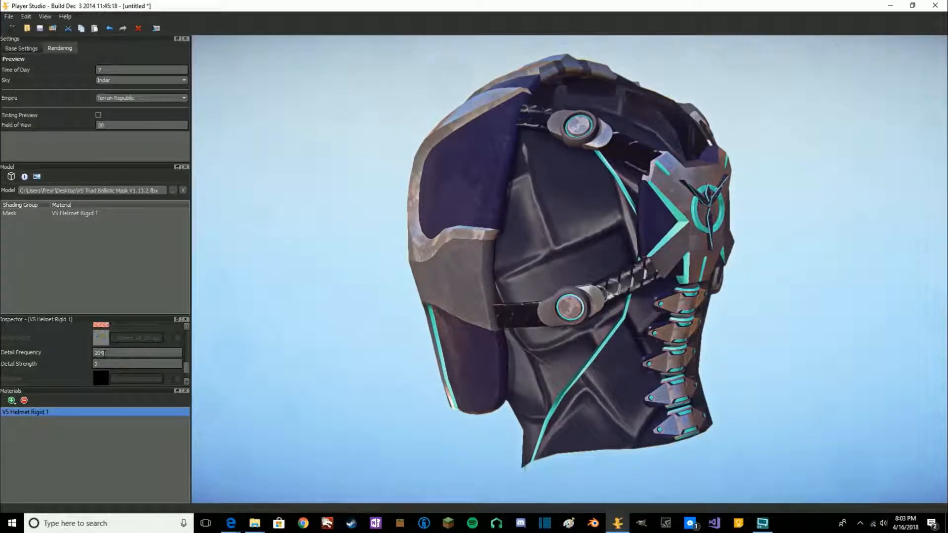
- Set the material's detail frequency to 204 and inspect the woven pattern on the back of the helmet
key(Return)
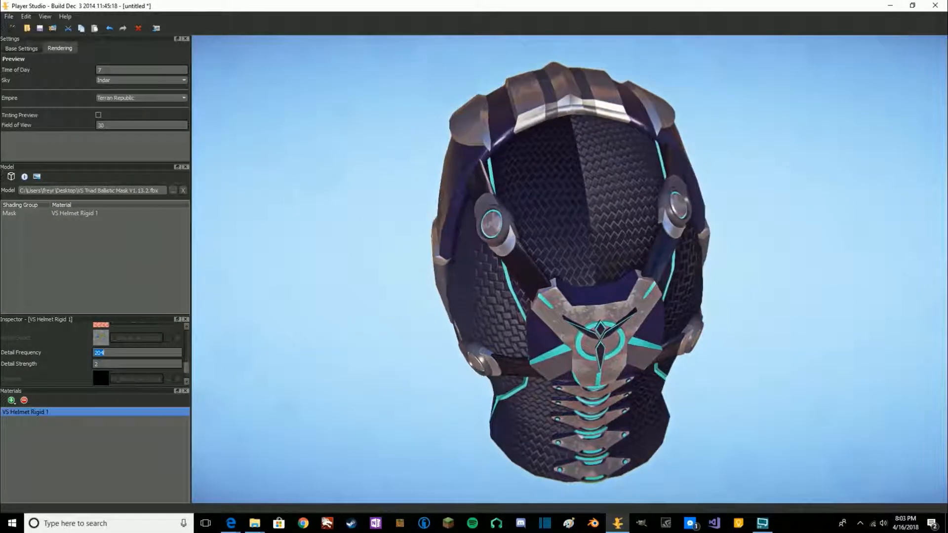
drag(597, 269, 531, 306)
drag(536, 228, 556, 218)
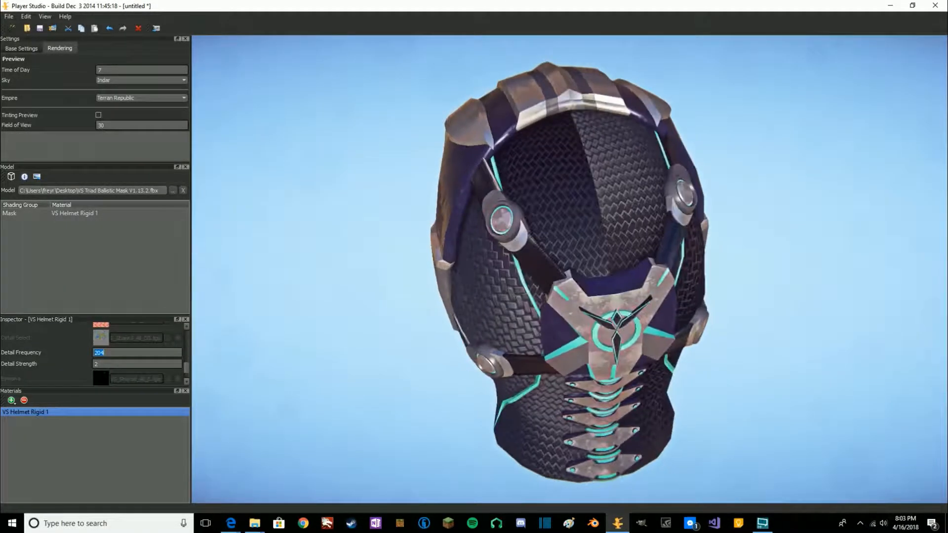
scroll(575, 211, up, 5)
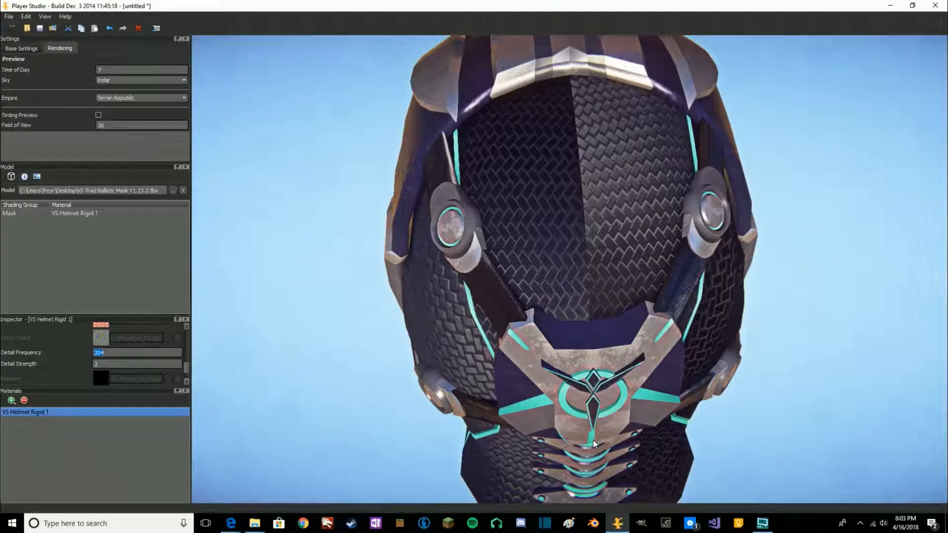
drag(609, 314, 614, 147)
- Switch to Blender, open the recent file VS Triad Ballistic Mask V1.14.0.blend and maximize the window
click(593, 522)
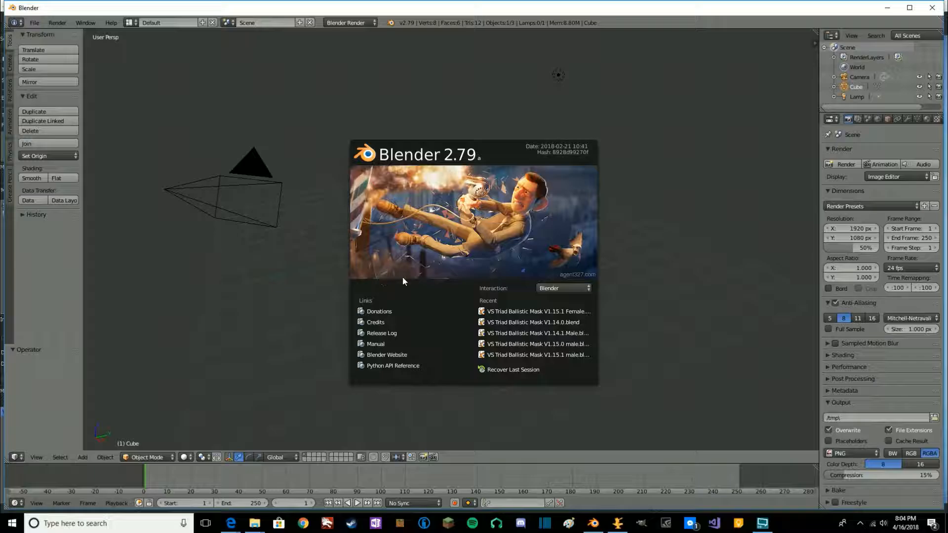
click(529, 321)
click(910, 7)
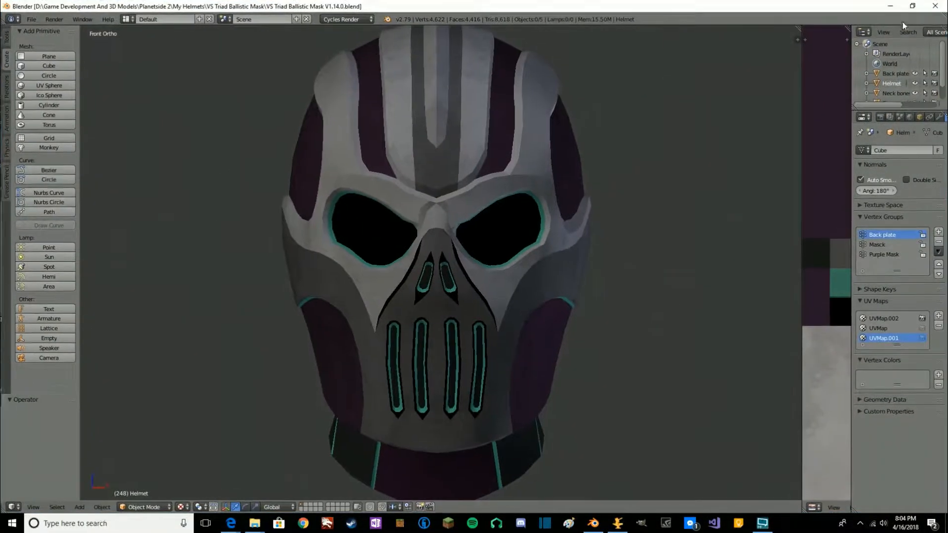
- Enter Edit Mode on the Helmet object and show its back in solid shading
middle_drag(701, 232, 528, 223)
key(Tab)
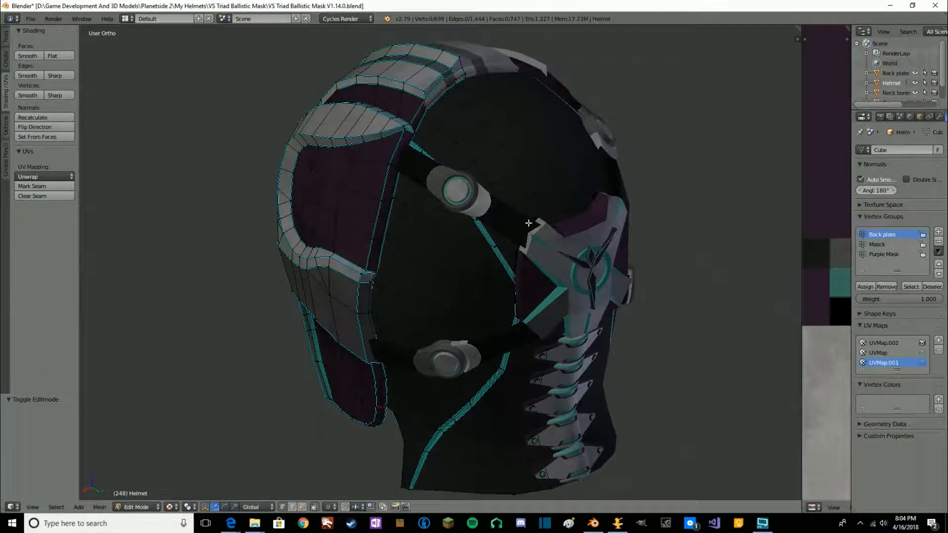
middle_drag(498, 119, 472, 177)
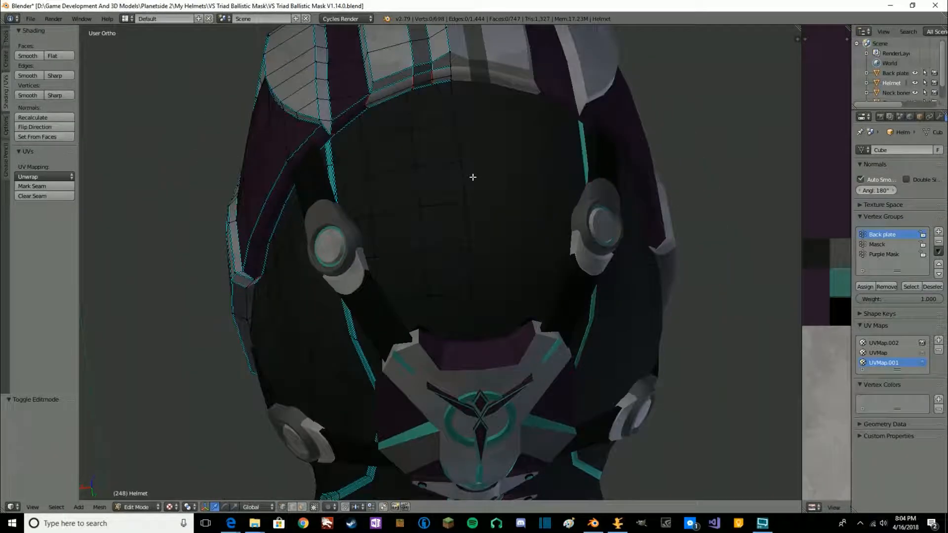
key(z)
key(z)
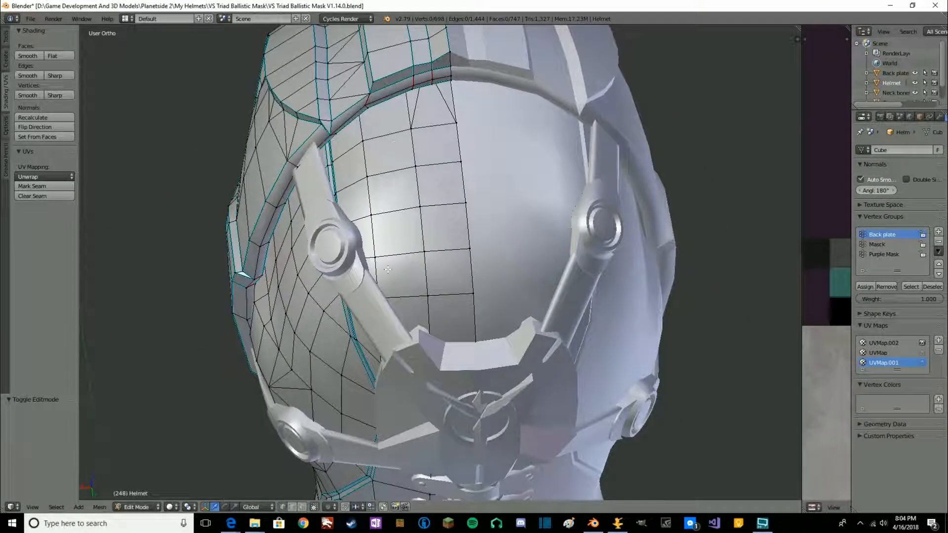
- Switch to face selection and circle-select a patch of faces on the back of the head
click(302, 507)
key(c)
mouse_move(371, 132)
mouse_down()
mouse_move(385, 185)
mouse_move(425, 155)
mouse_up()
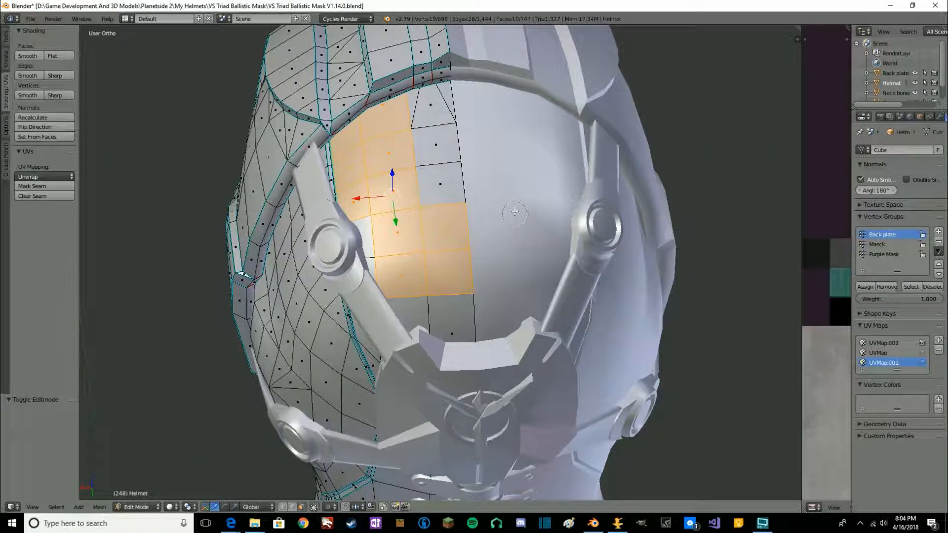
- Clear the face selection and view the helmet mesh from the front and the side
key(z)
key(z)
key(a)
middle_drag(510, 217, 529, 247)
key(KP_1)
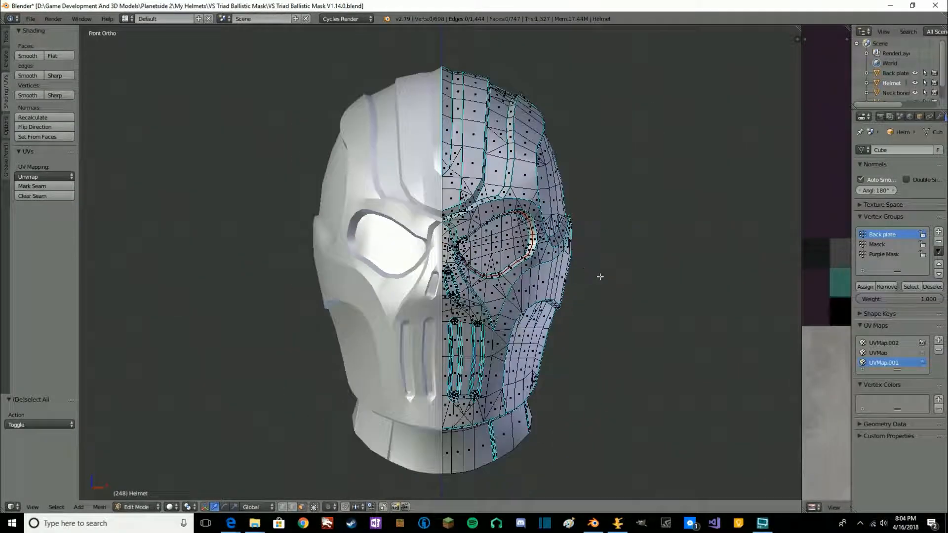
middle_drag(599, 275, 513, 279)
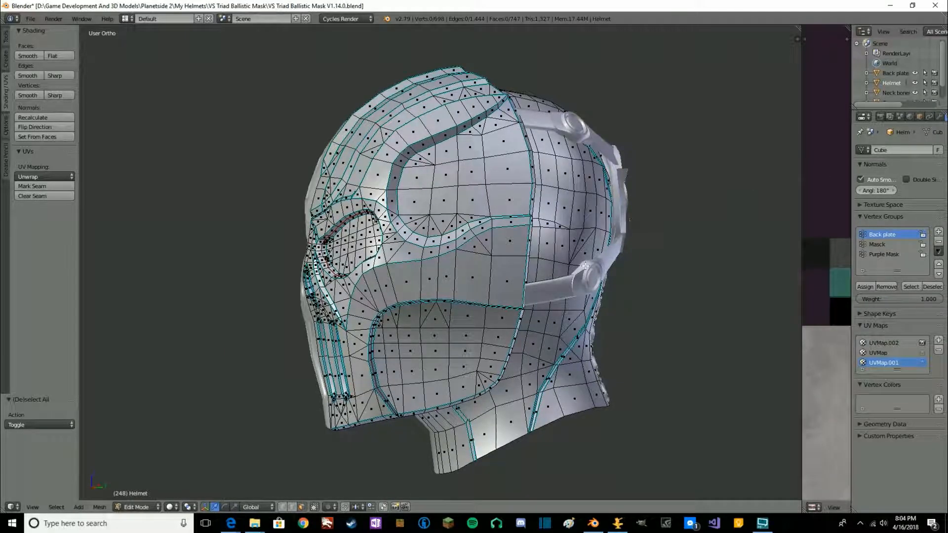
- Return to Player Studio, turn the tinting preview on and examine the checkered side plates of the mask
click(617, 523)
click(99, 116)
drag(531, 327, 518, 271)
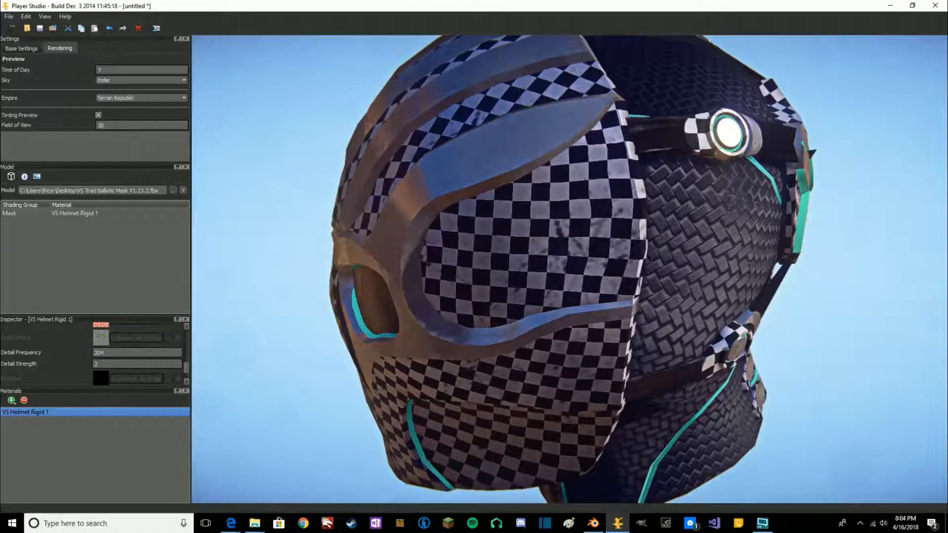
drag(563, 230, 548, 238)
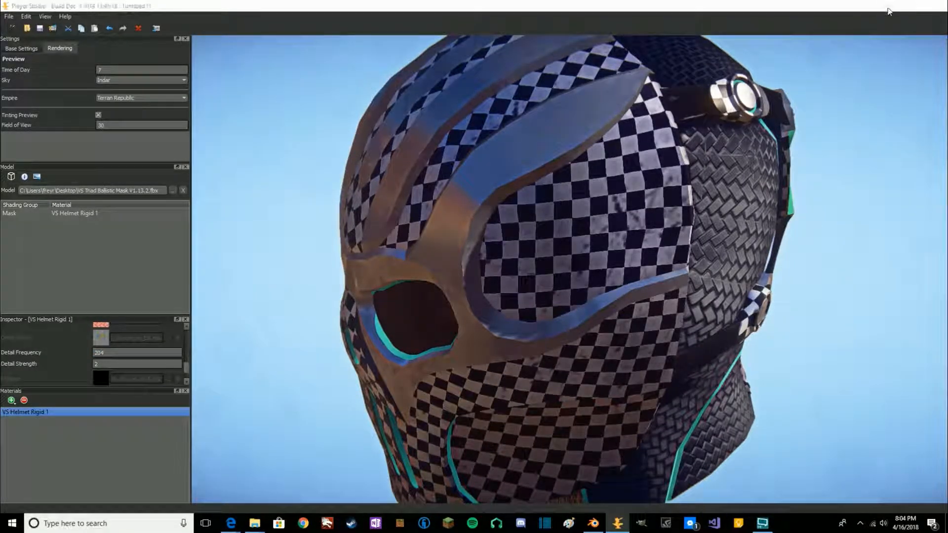
- Minimize Player Studio to get back to Blender and select all faces of the helmet mesh
click(889, 7)
key(a)
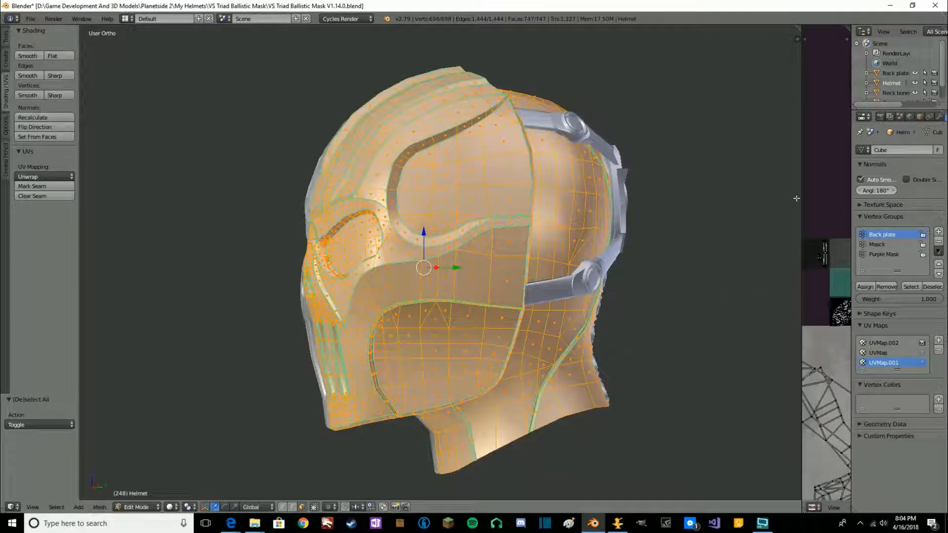
- Widen the UV editor and remove the helmet's two extra UV maps, UVMap and UVMap.001, keeping only UVMap.002
drag(801, 200, 526, 201)
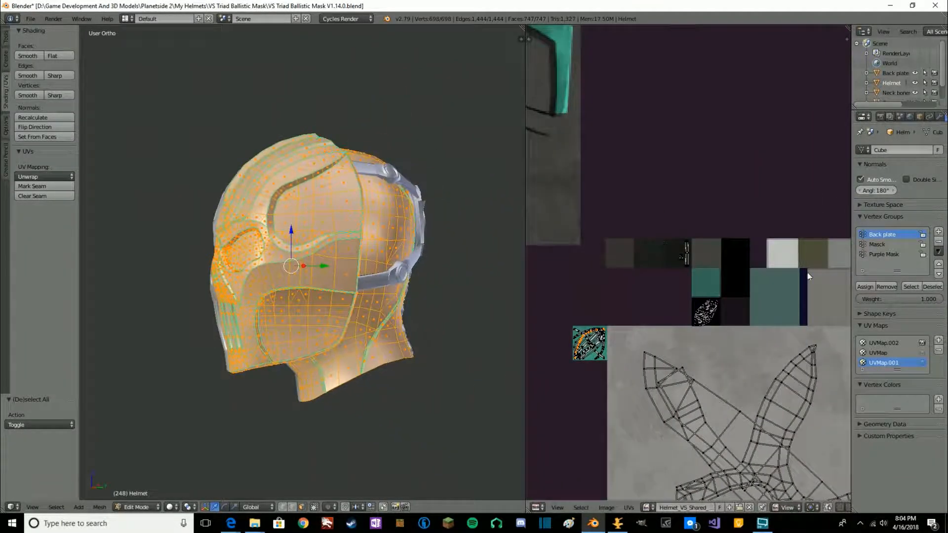
click(939, 350)
click(939, 350)
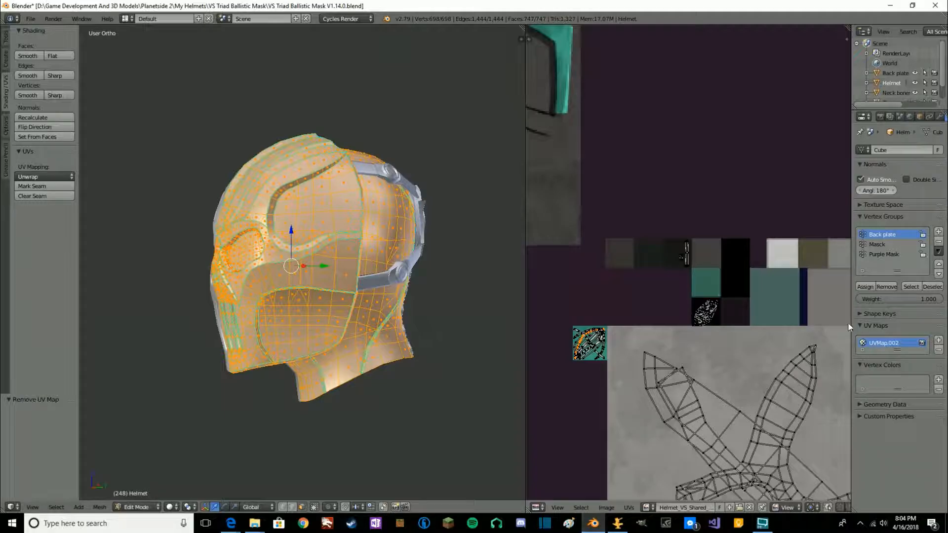
drag(850, 324, 933, 324)
- Re-enter edit mode on the helmet and select all its faces to show their islands over the texture in the UV editor
middle_drag(780, 358, 763, 230)
scroll(712, 257, down, 3)
scroll(777, 363, up, 2)
scroll(762, 231, up, 1)
key(Tab)
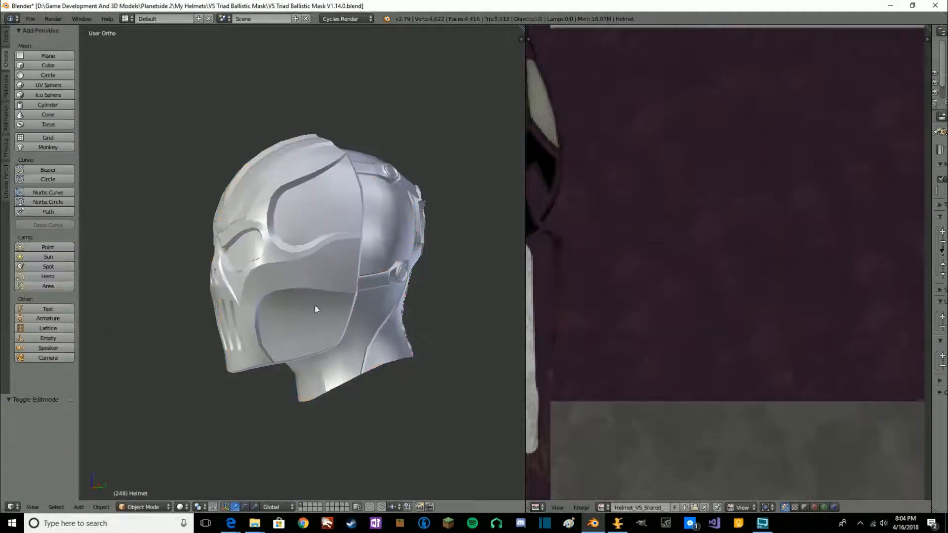
key(Tab)
shift+middle_drag(304, 313, 343, 282)
scroll(317, 281, up, 3)
key(a)
key(Tab)
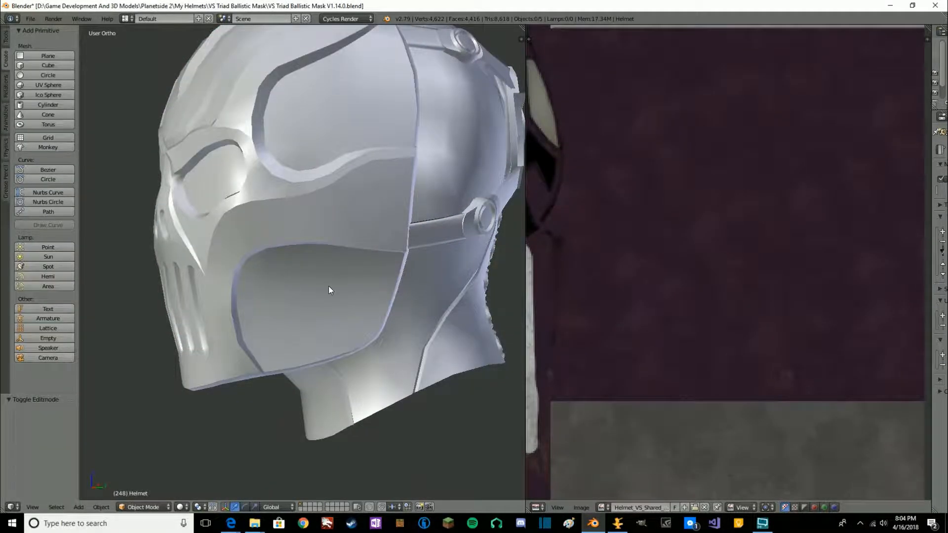
key(Tab)
key(a)
key(a)
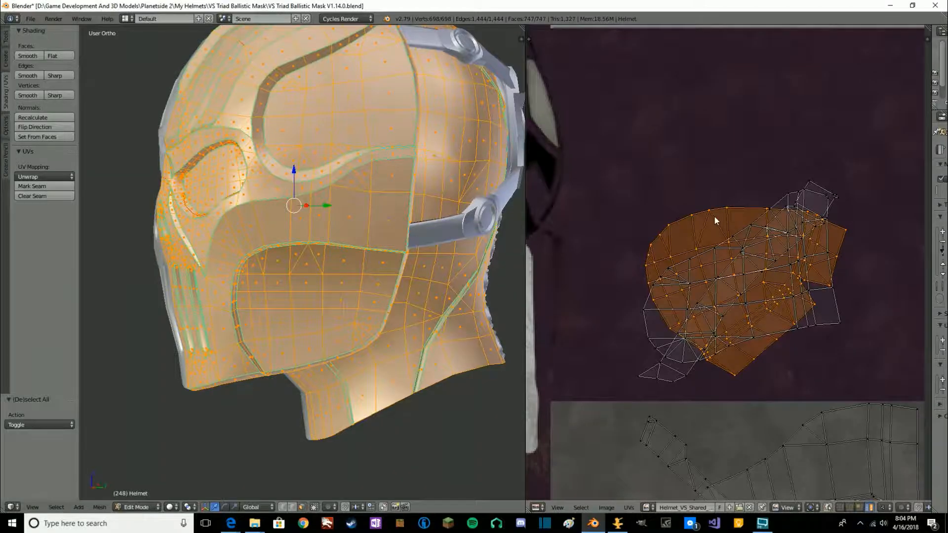
- Move the side plate's UV island off the overlapping mask island and scale it by about 0.655
scroll(715, 218, down, 3)
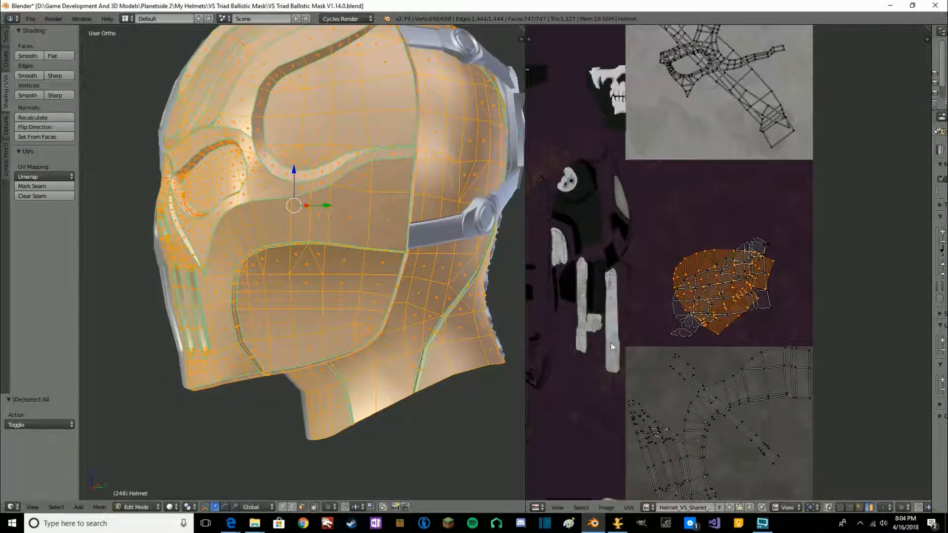
key(g)
click(613, 284)
key(s)
click(741, 261)
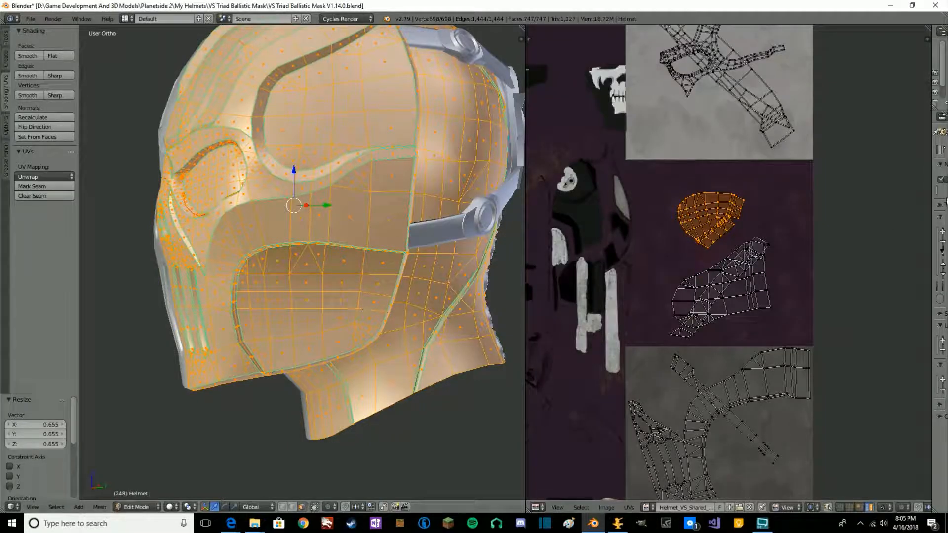
- Add two UV maps to the helmet and export the model as FBX to the Desktop, overwriting VS Triad Ballistic Mask V1.13.2.fbx
drag(931, 200, 685, 200)
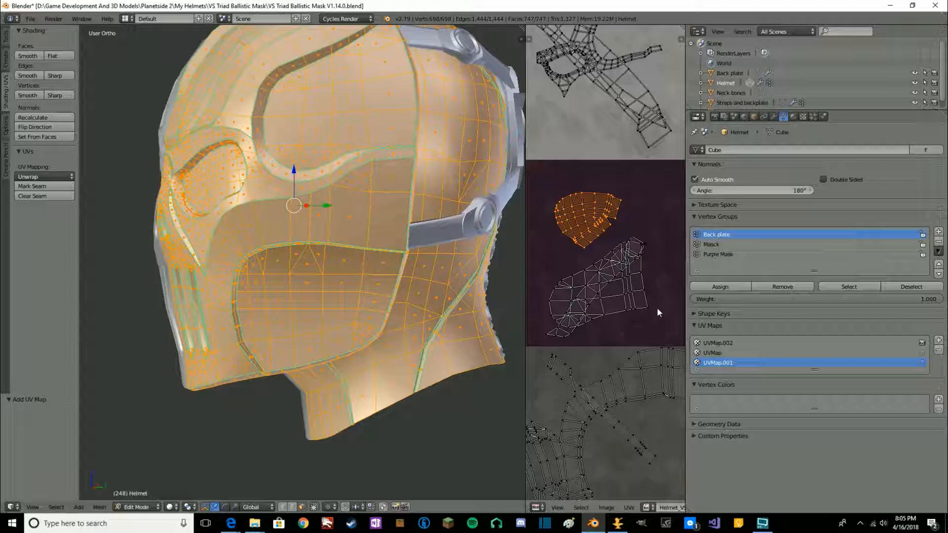
click(30, 18)
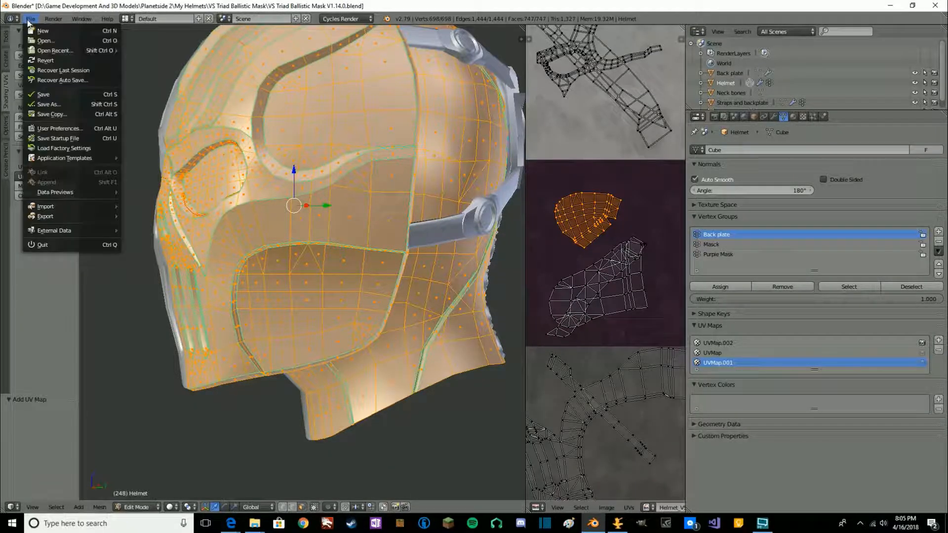
mouse_move(49, 217)
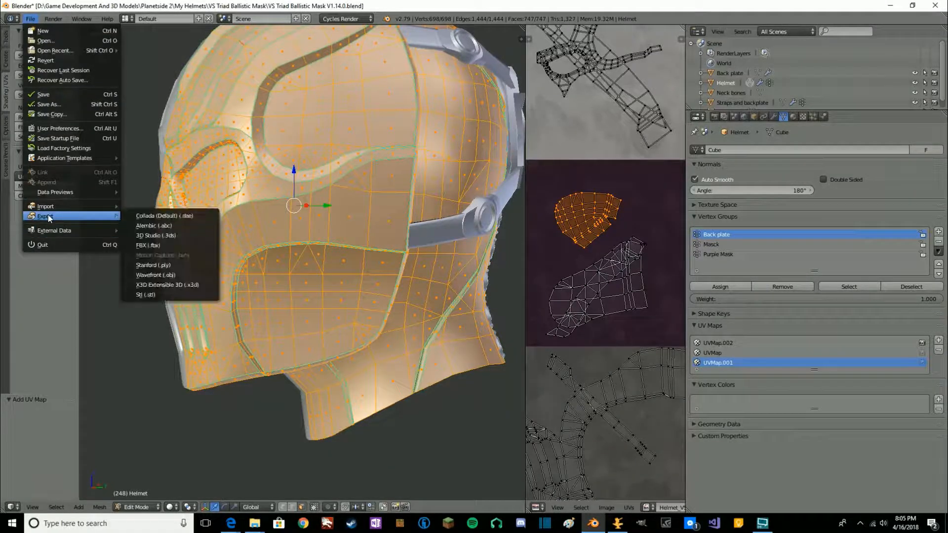
click(144, 245)
click(33, 131)
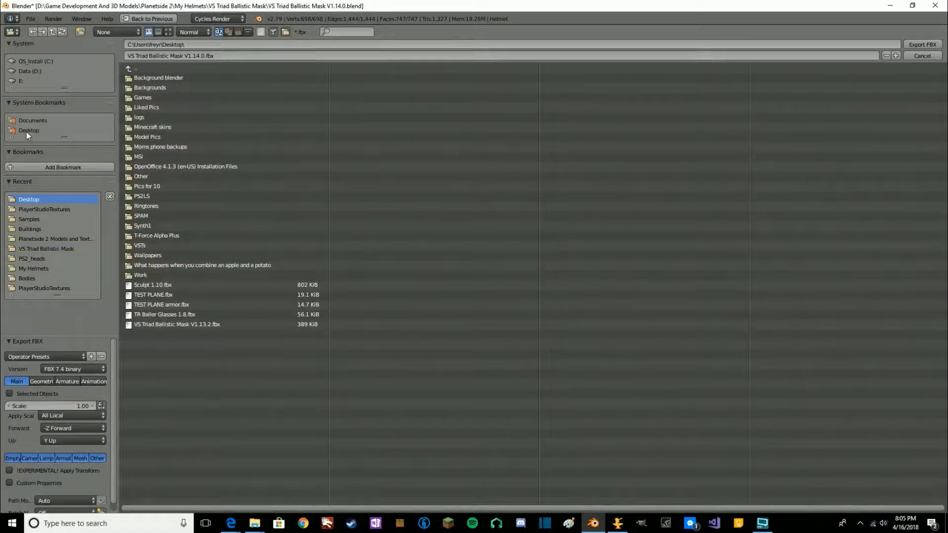
click(168, 324)
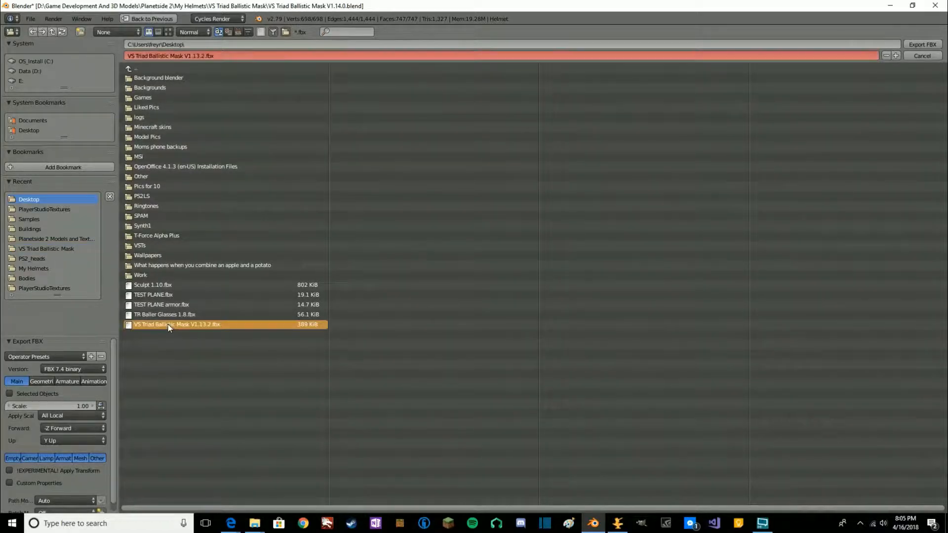
click(921, 44)
- Switch to Player Studio and examine the size of the checker pattern on the mask's side plates under different lighting
click(890, 5)
key(alt+Tab)
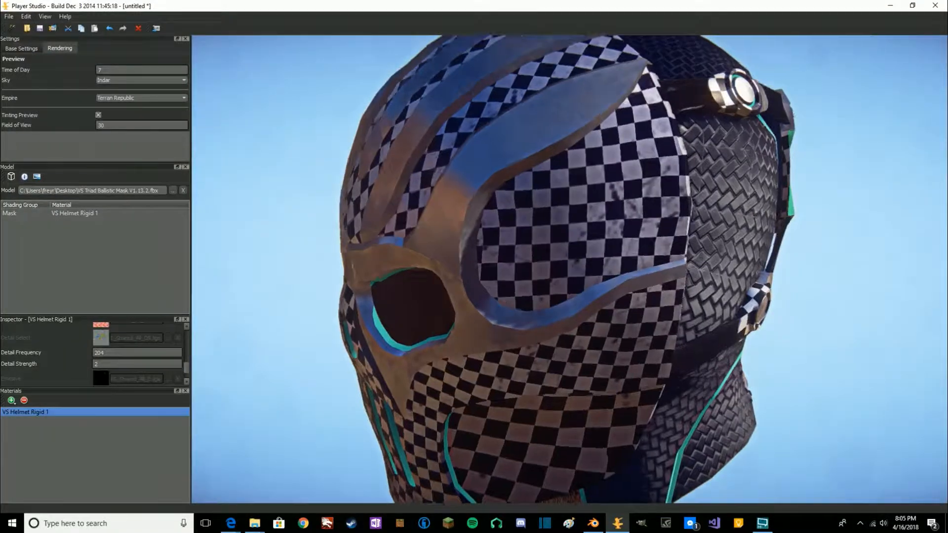
drag(506, 390, 506, 313)
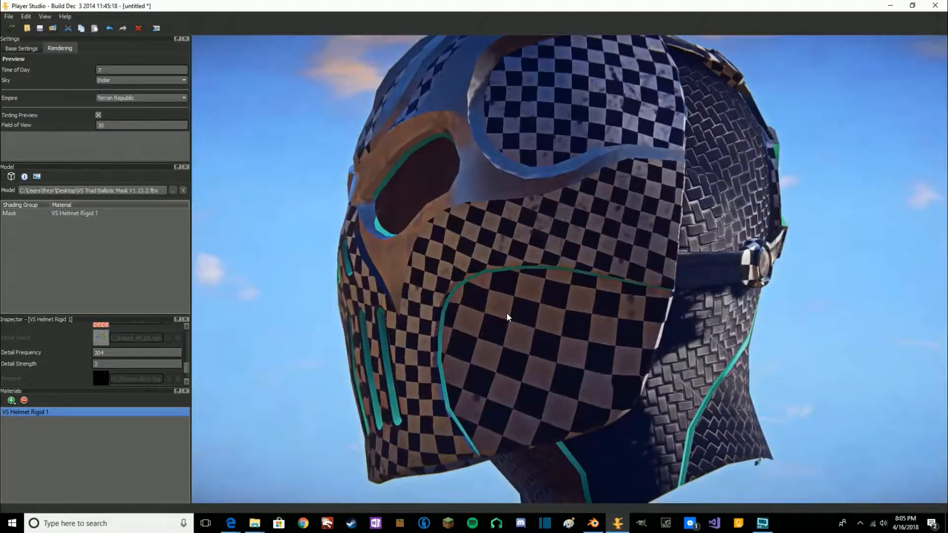
right_drag(529, 324, 755, 337)
drag(755, 339, 751, 343)
drag(582, 276, 550, 305)
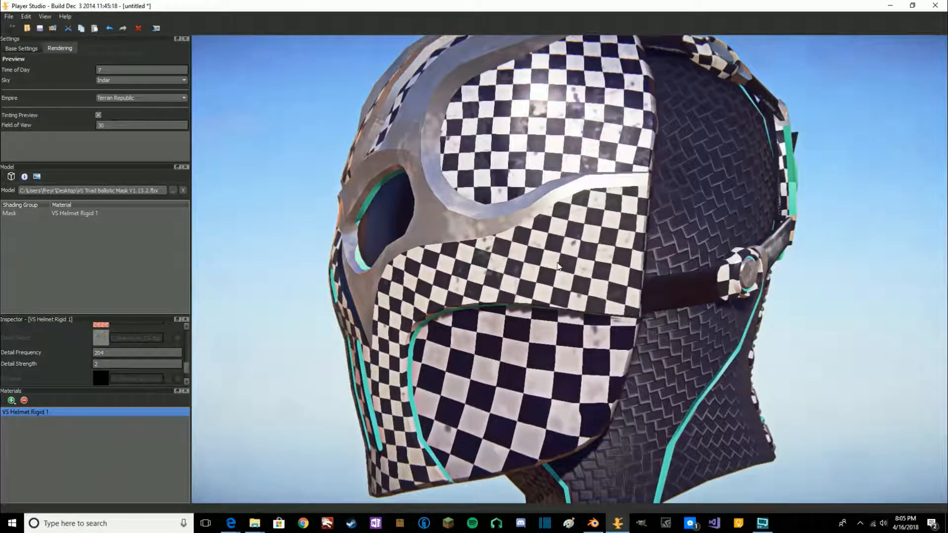
- Return to Blender, undo the side plate's UV edit, and re-enter edit mode on the helmet with nothing selected
key(alt+Tab)
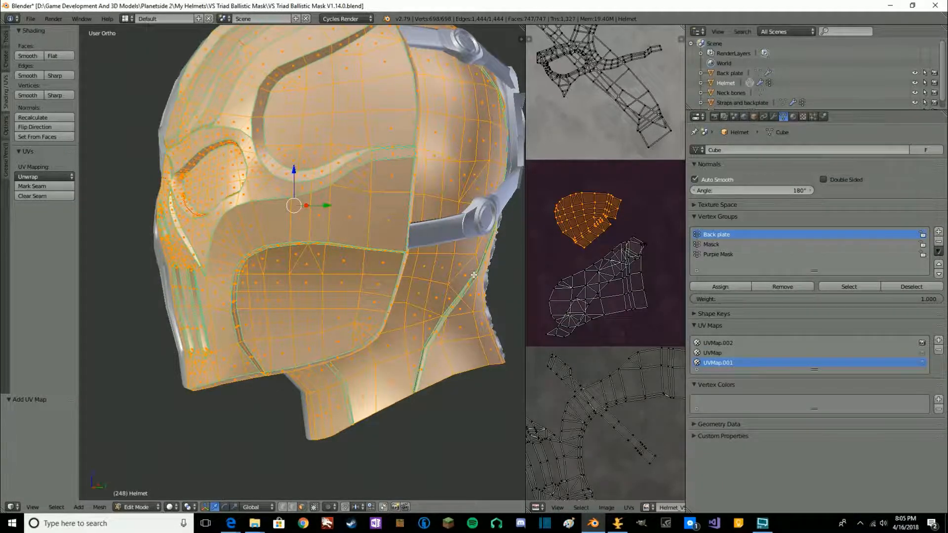
key(Tab)
key(ctrl+z)
key(Tab)
key(Tab)
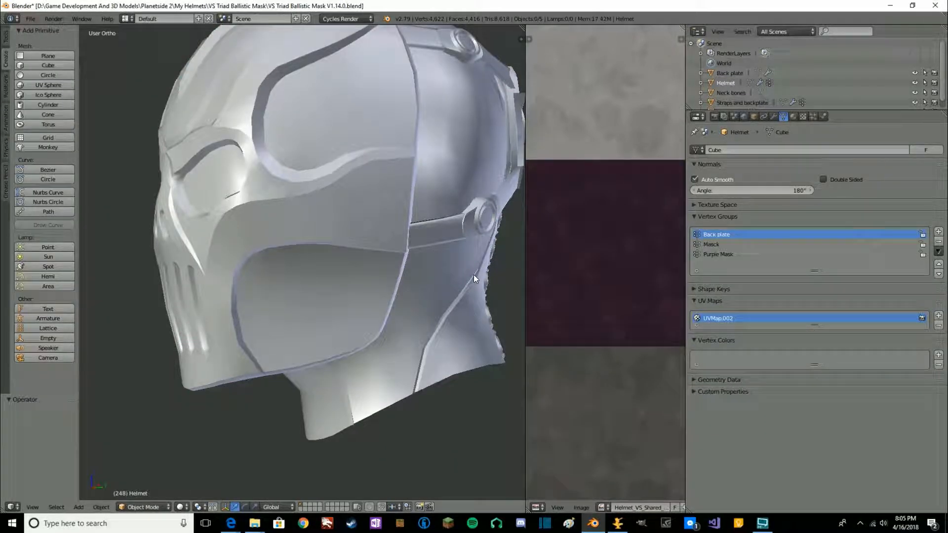
key(ctrl+shift+z)
key(Tab)
key(a)
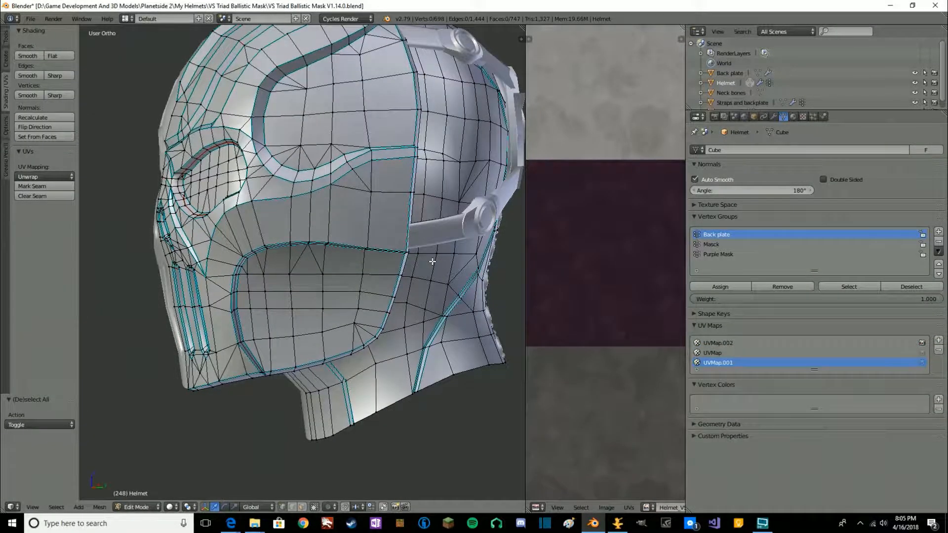
- Give the UV editor more room and examine the mesh of the eye lens from the front of the mask
key(a)
drag(525, 242, 404, 242)
mouse_move(289, 260)
middle_down()
mouse_move(285, 286)
mouse_move(286, 278)
middle_up()
key(a)
key(Tab)
scroll(296, 272, up, 5)
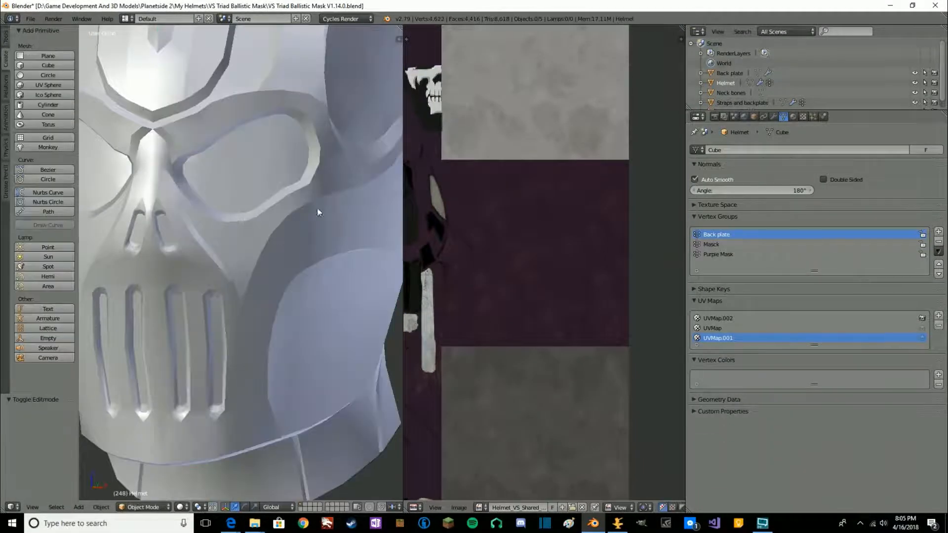
key(Tab)
scroll(313, 267, up, 4)
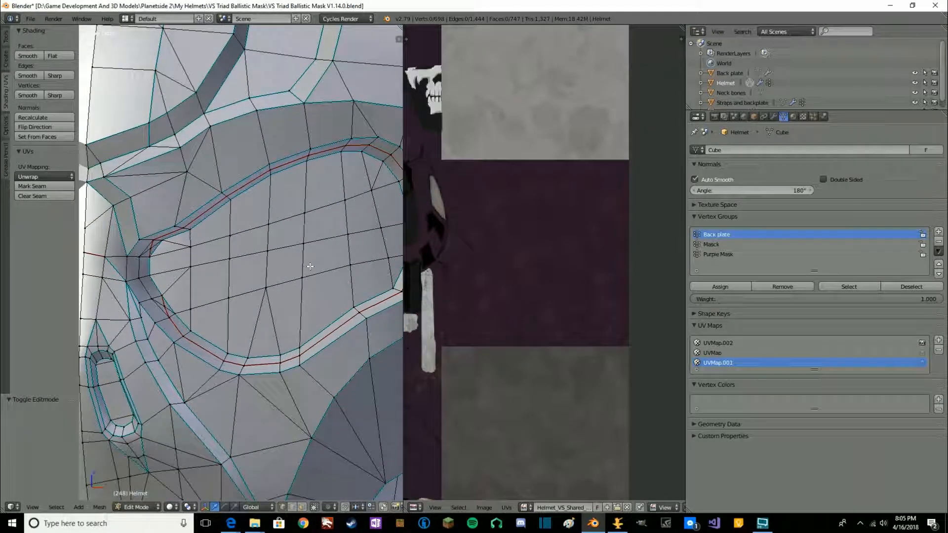
- Remove the UVMap and UVMap.001 maps, enlarge the UV editor and select all faces of the helmet
click(938, 350)
click(939, 350)
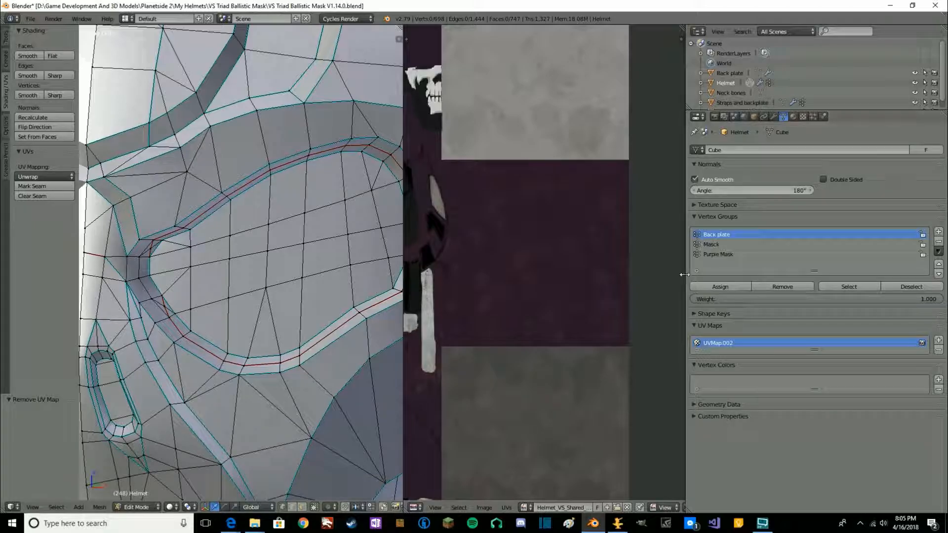
drag(688, 274, 904, 269)
key(a)
- Select the lens UV island in the black texture square below the teal one and scale it by about 0.307
scroll(596, 295, down, 4)
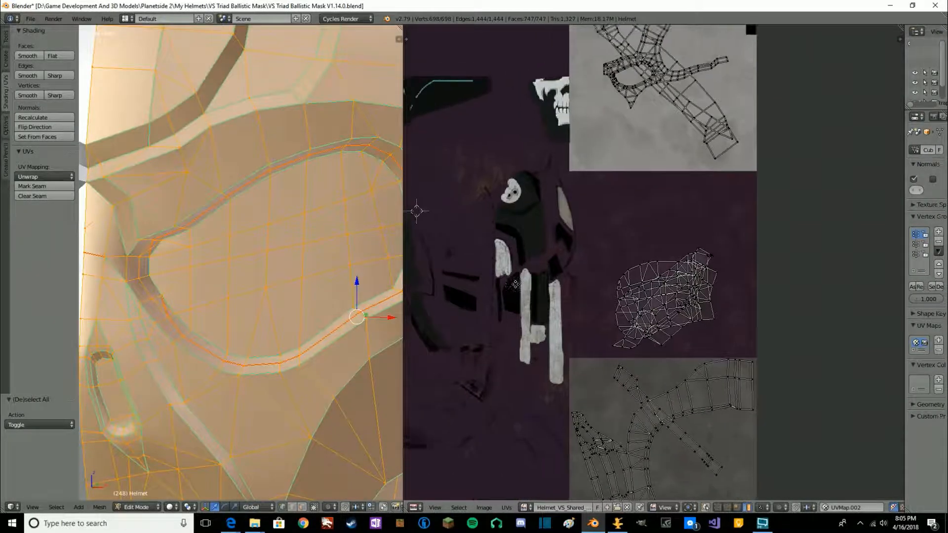
scroll(637, 247, up, 6)
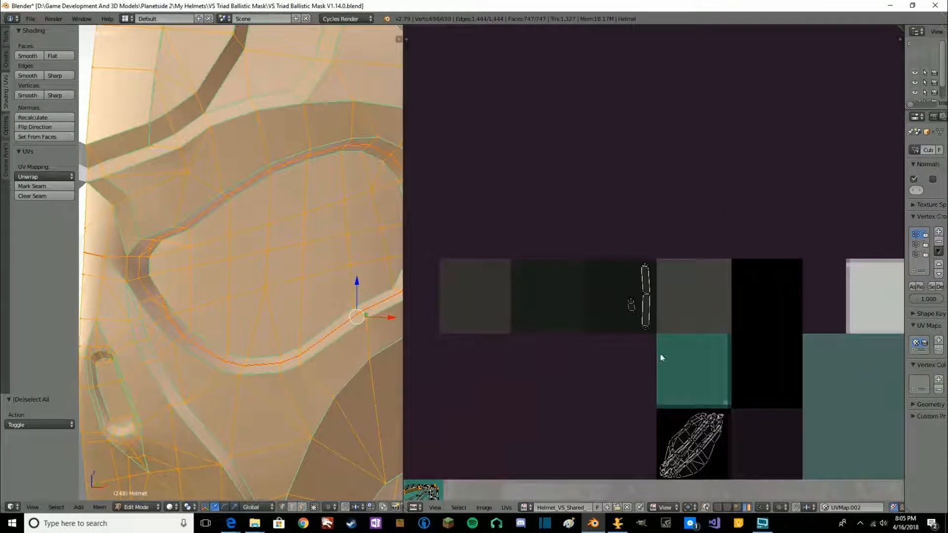
key(a)
key(s)
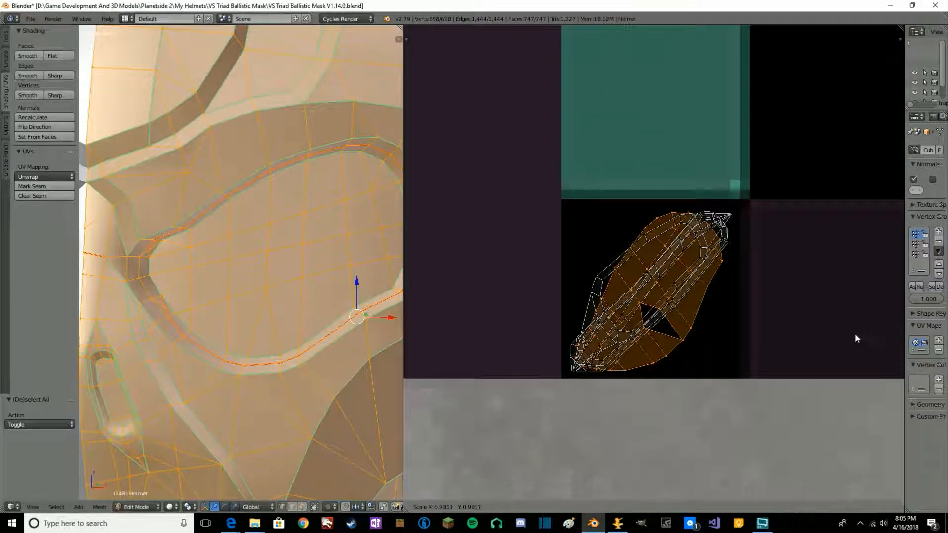
click(710, 315)
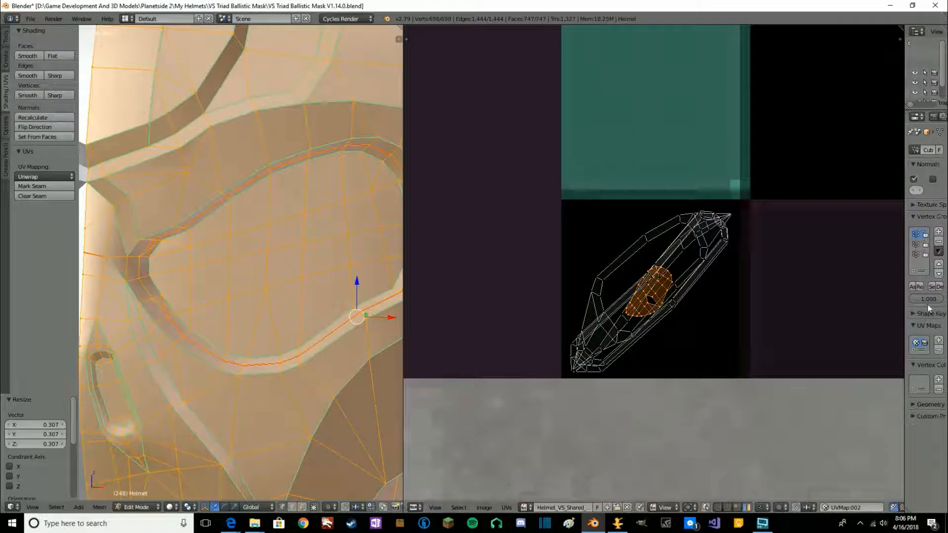
- Add the two extra UV maps again and re-export the helmet as FBX over VS Triad Ballistic Mask V1.13.2.fbx
drag(905, 296, 653, 298)
click(939, 340)
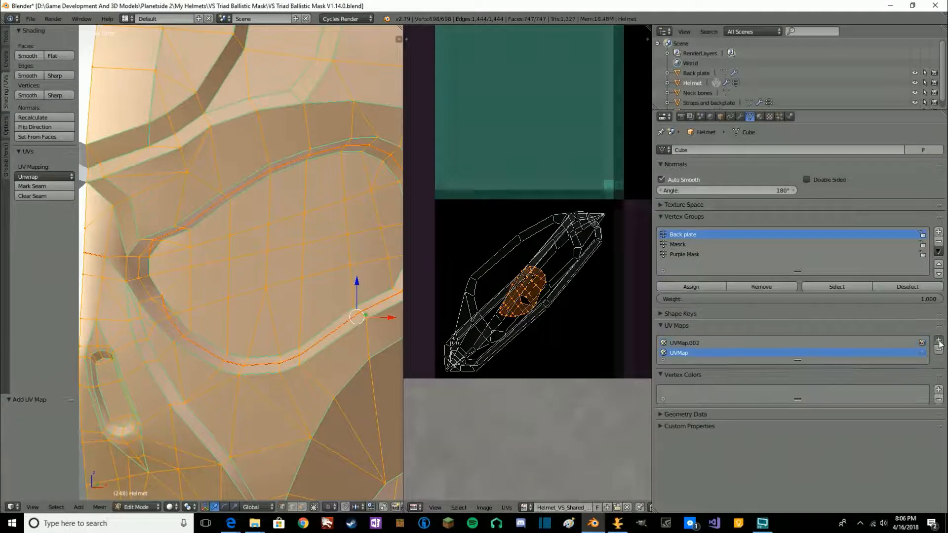
click(938, 340)
click(31, 19)
mouse_move(44, 215)
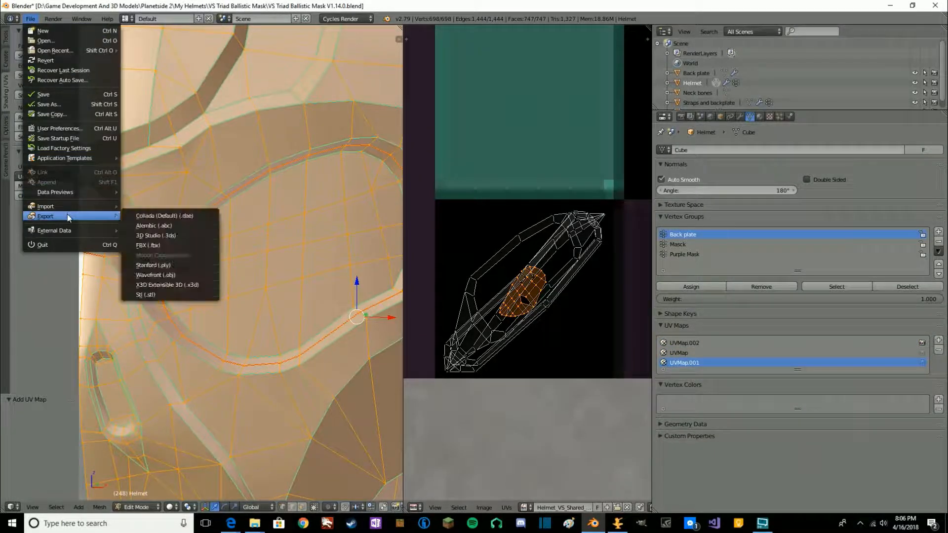
click(159, 244)
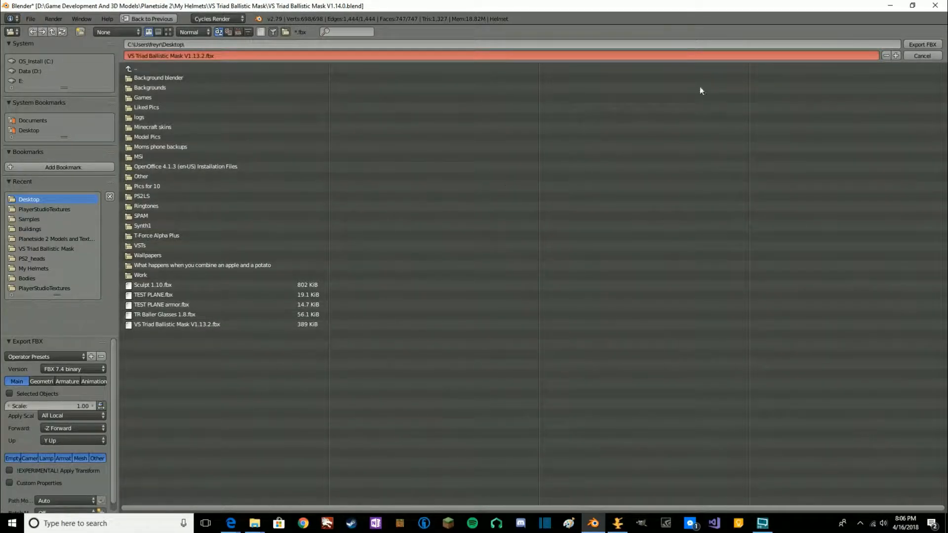
click(923, 47)
- Switch to Player Studio and examine the nose and eye area of the checkered mask up close
key(alt+Tab)
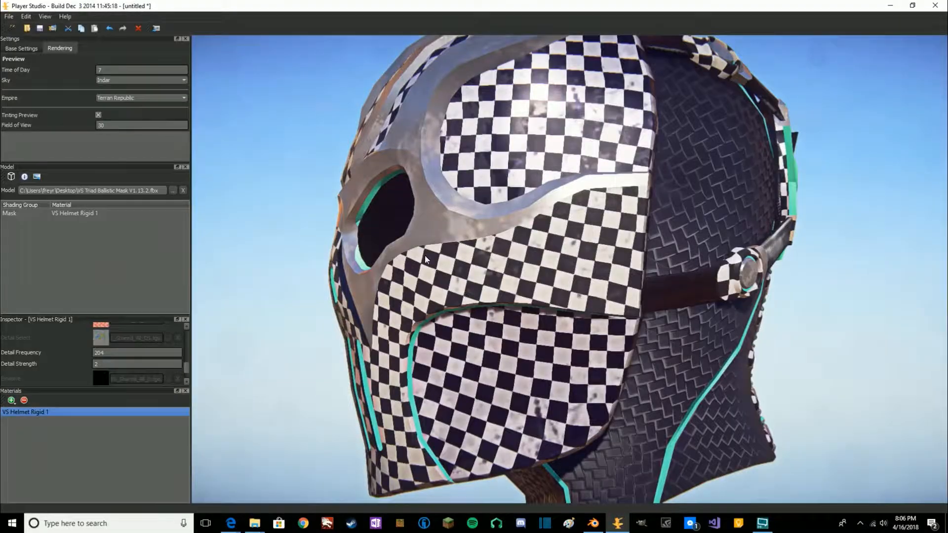
drag(424, 256, 566, 195)
scroll(616, 162, up, 5)
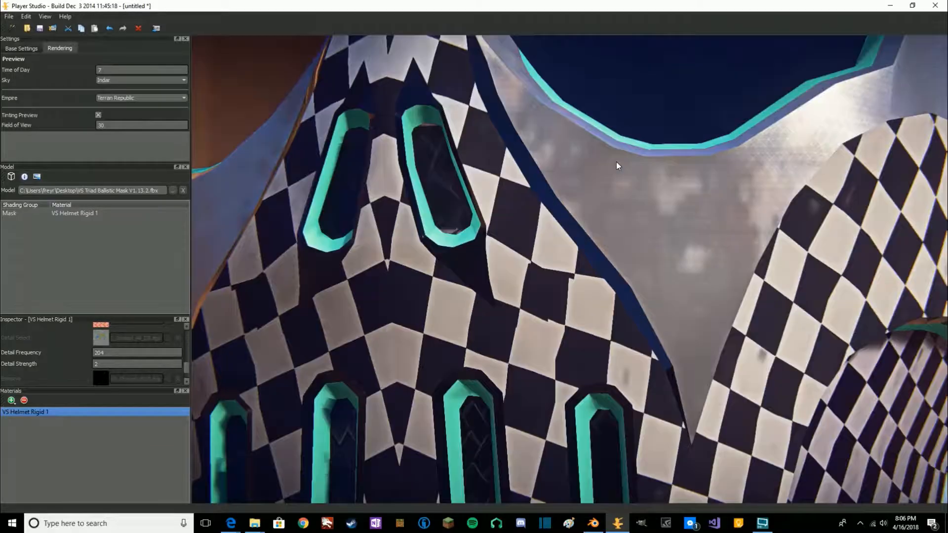
middle_drag(569, 146, 557, 185)
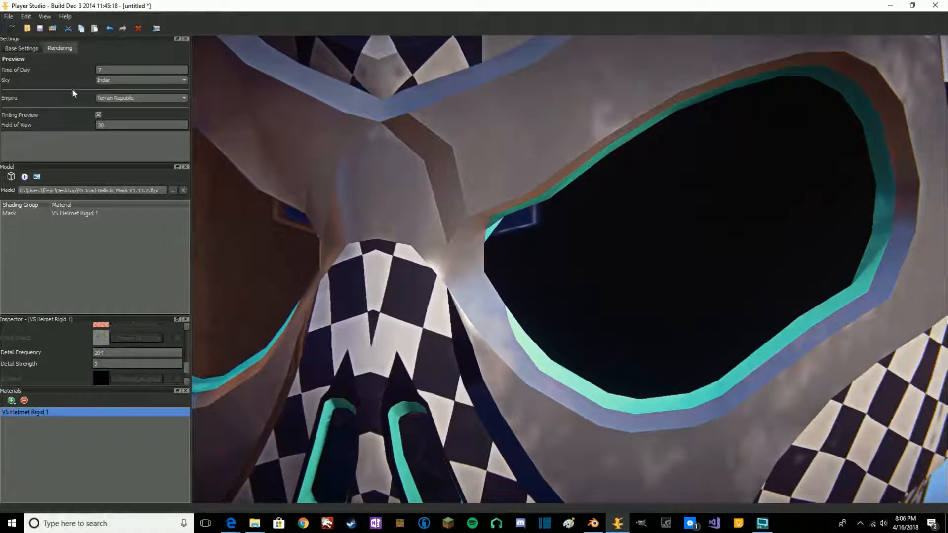
- Turn the tinting preview off and examine the mask's eye lens up close and from a distance
click(98, 115)
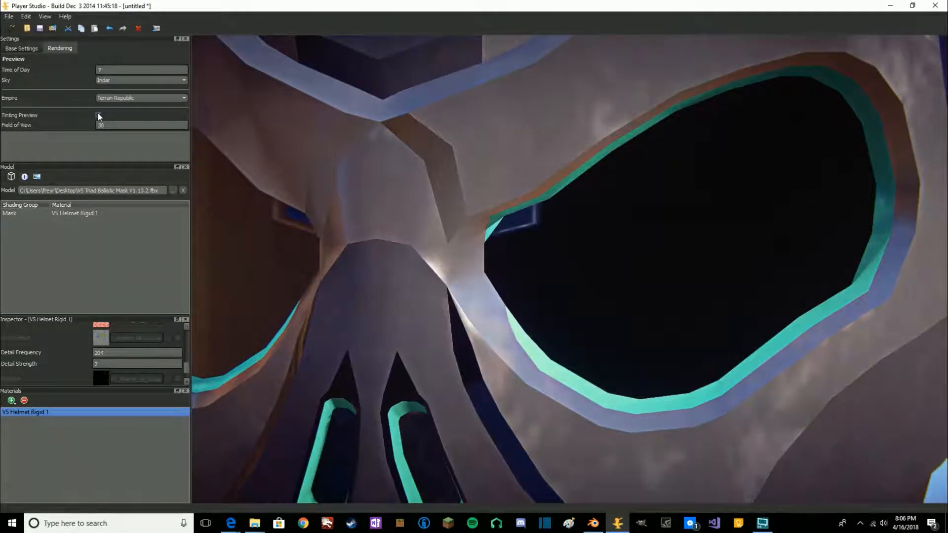
scroll(554, 250, down, 5)
drag(554, 248, 498, 230)
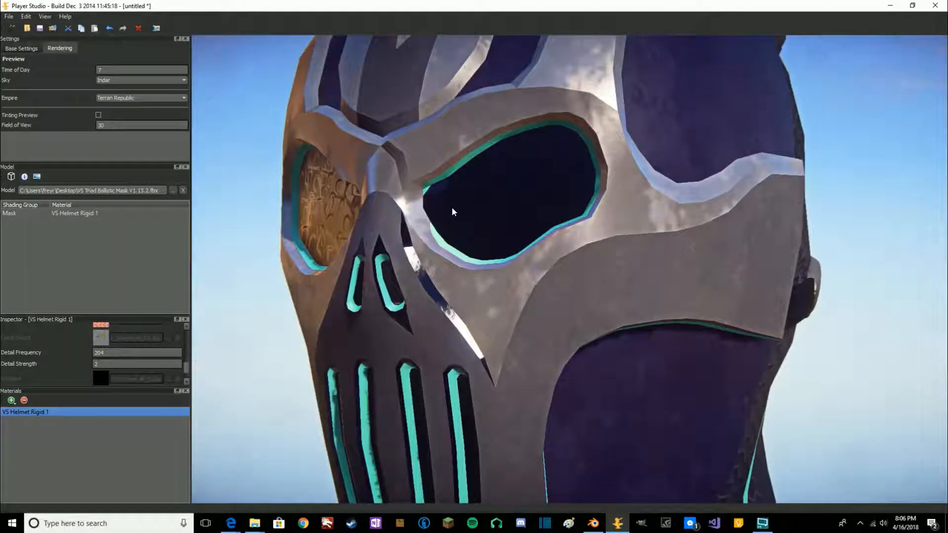
drag(452, 208, 482, 211)
scroll(482, 209, up, 7)
scroll(418, 171, down, 3)
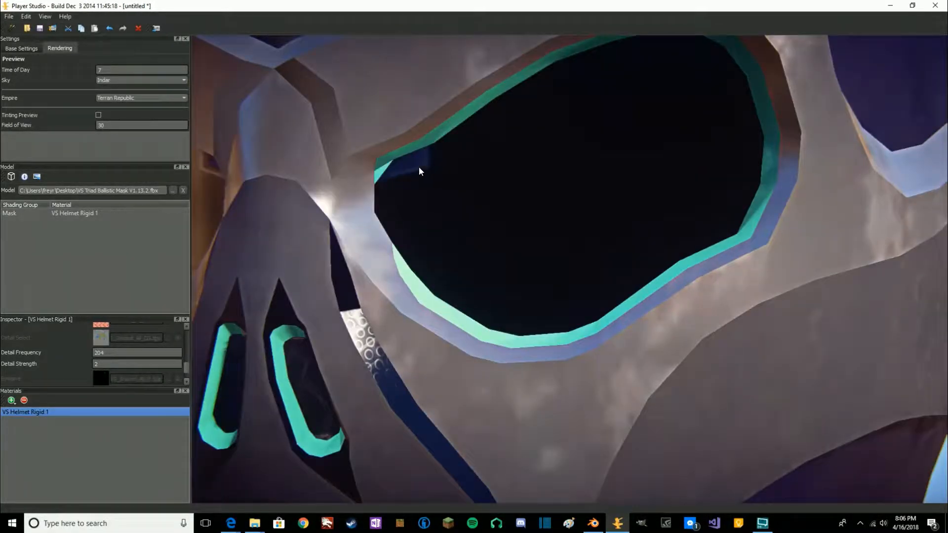
scroll(415, 172, down, 8)
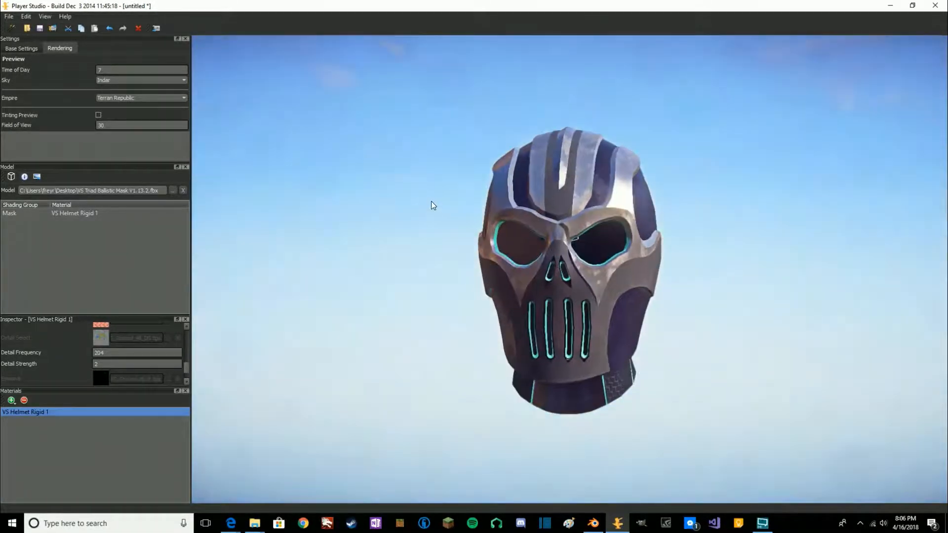
- Examine the mask's eye openings and nose slots up close
scroll(459, 206, up, 3)
drag(478, 213, 588, 221)
scroll(592, 220, up, 5)
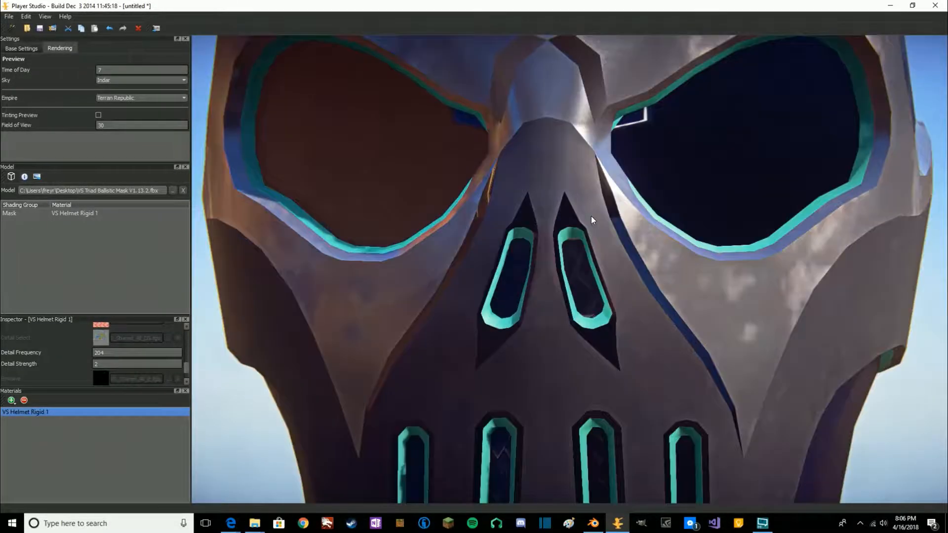
- Switch to Blender and examine the scaled-down lens UV island within the black texture square
key(alt+Tab)
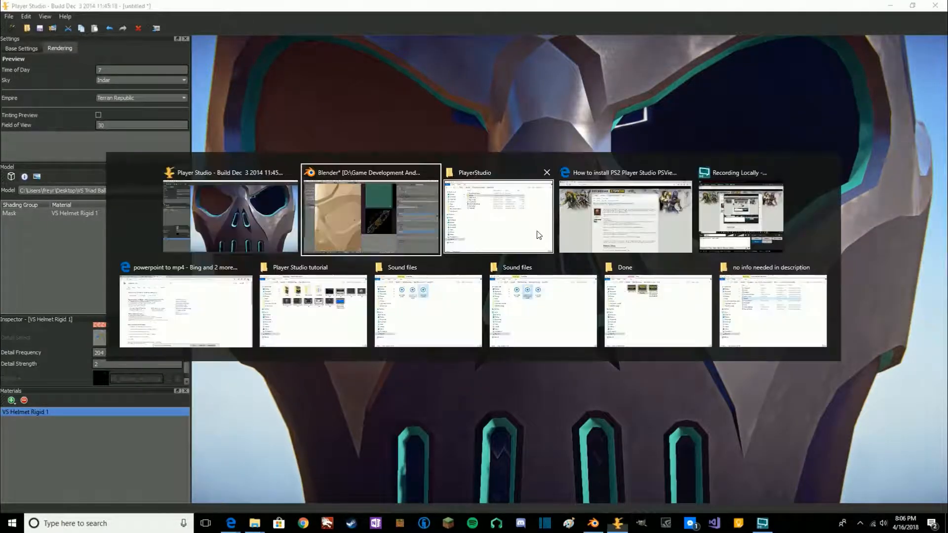
click(384, 211)
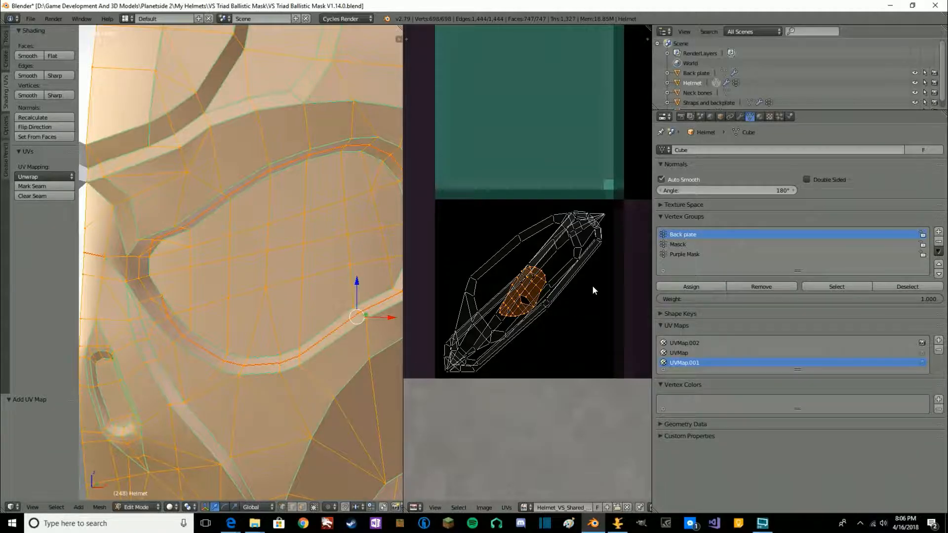
scroll(543, 283, up, 5)
middle_drag(568, 295, 558, 201)
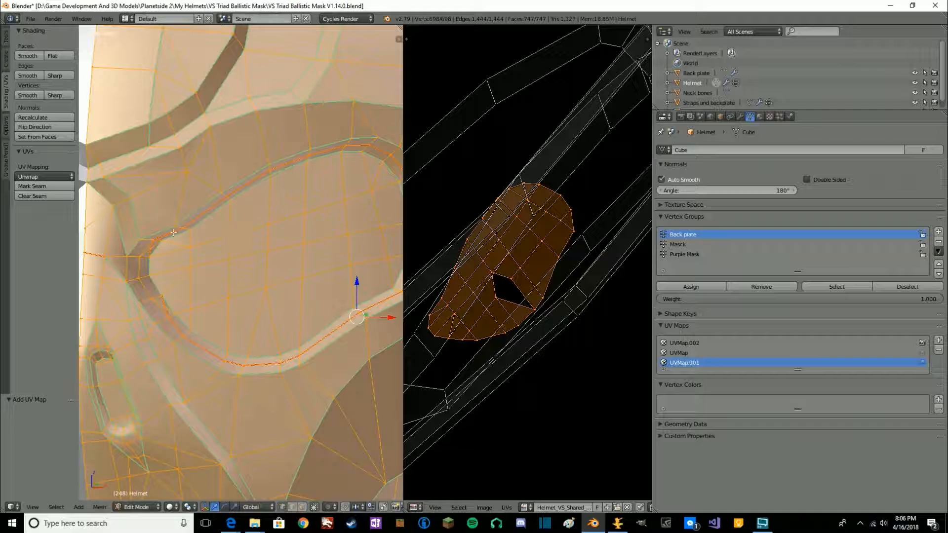
scroll(521, 262, down, 8)
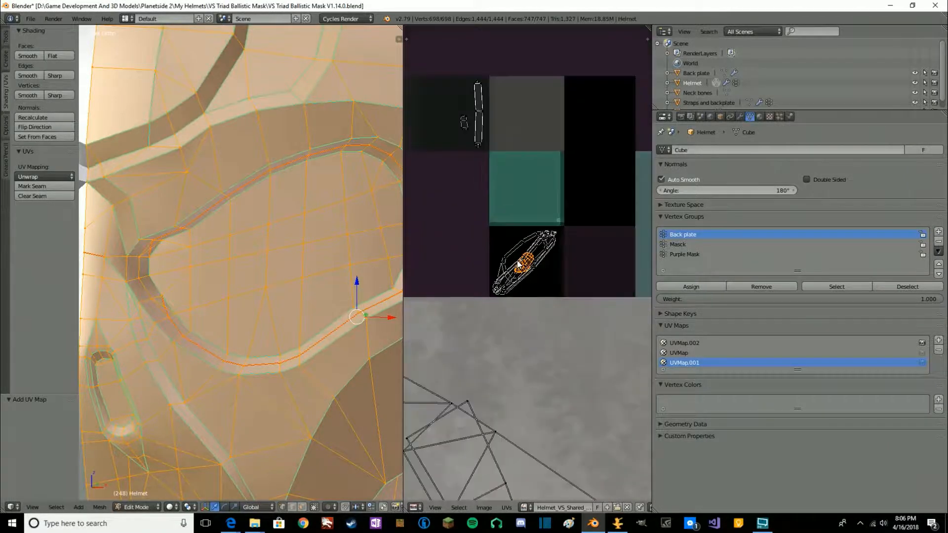
scroll(490, 252, up, 2)
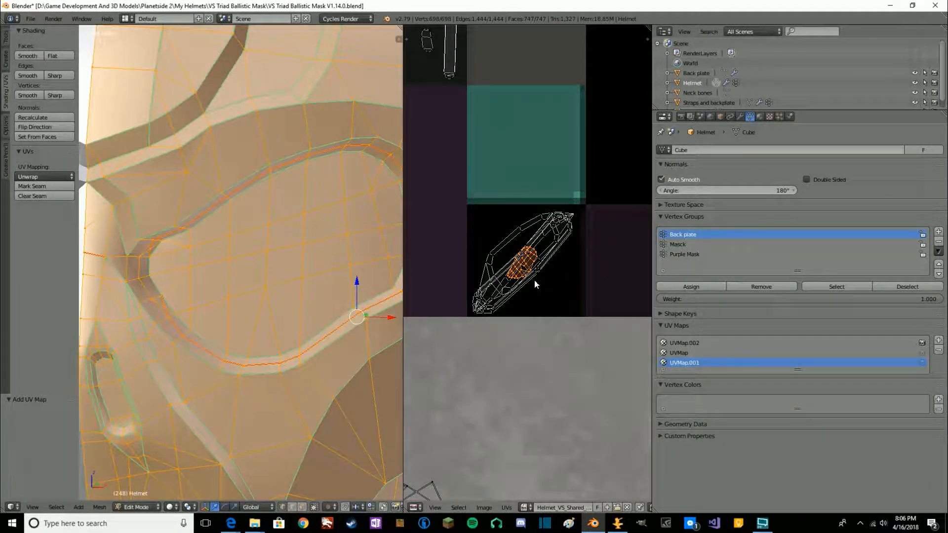
- Remove the helmet's two extra UV maps, undo the lens UV island's scaling and deselect the island
click(938, 354)
click(939, 354)
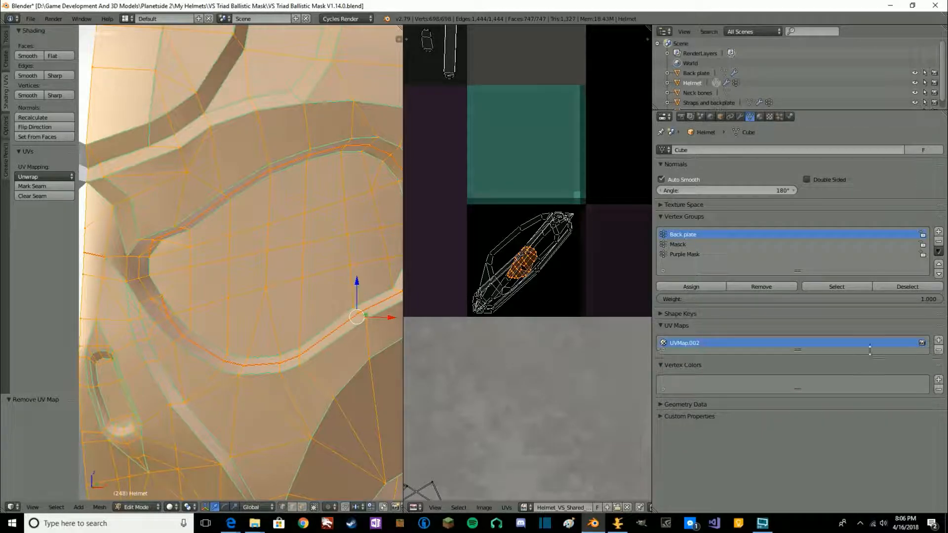
key(ctrl+z)
key(ctrl+z)
key(ctrl+shift+z)
key(ctrl+shift+z)
key(ctrl+z)
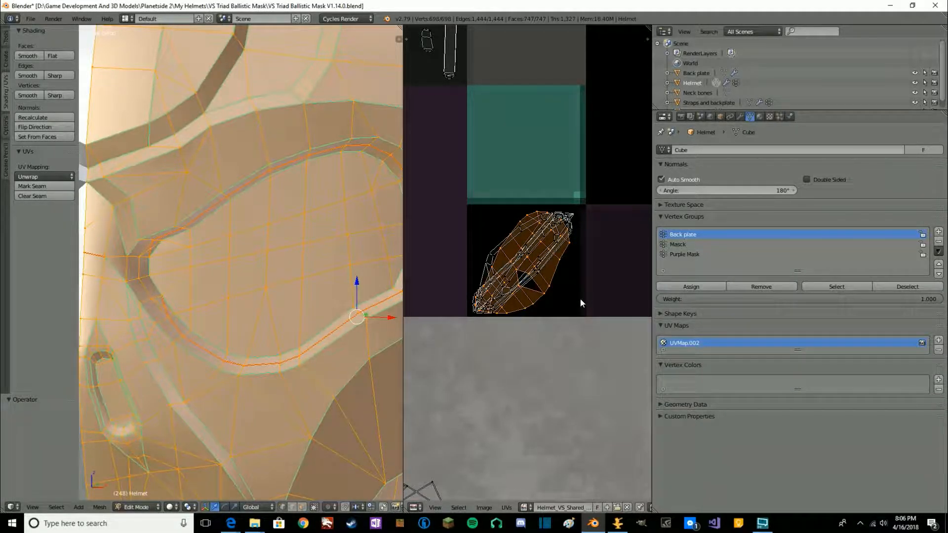
key(a)
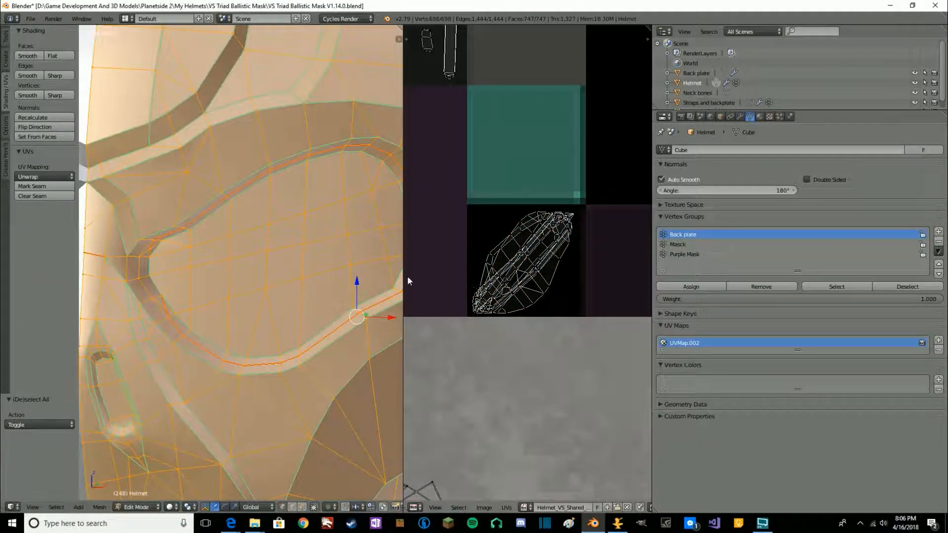
- Add two extra UV maps to the helmet again and re-export it as FBX over VS Triad Ballistic Mask V1.13.2.fbx
click(938, 341)
click(938, 340)
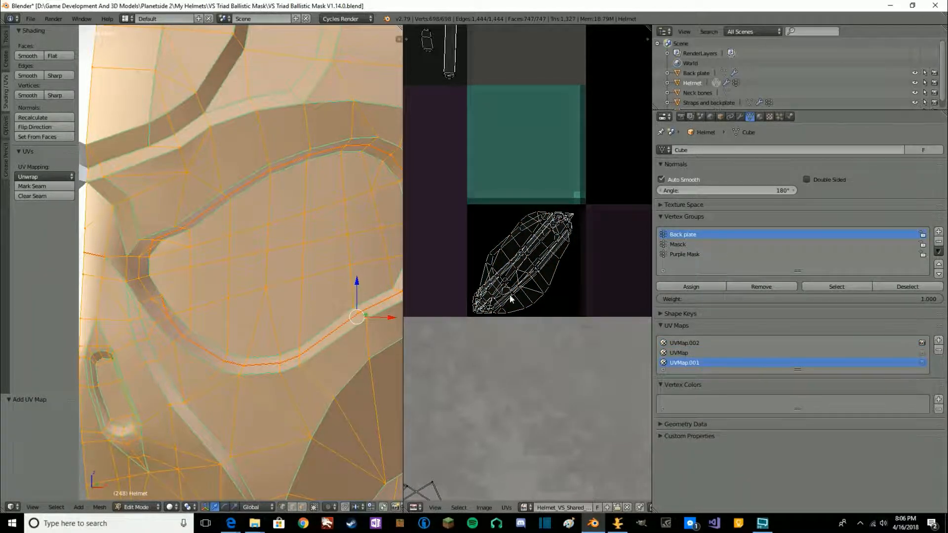
key(Tab)
scroll(300, 276, down, 6)
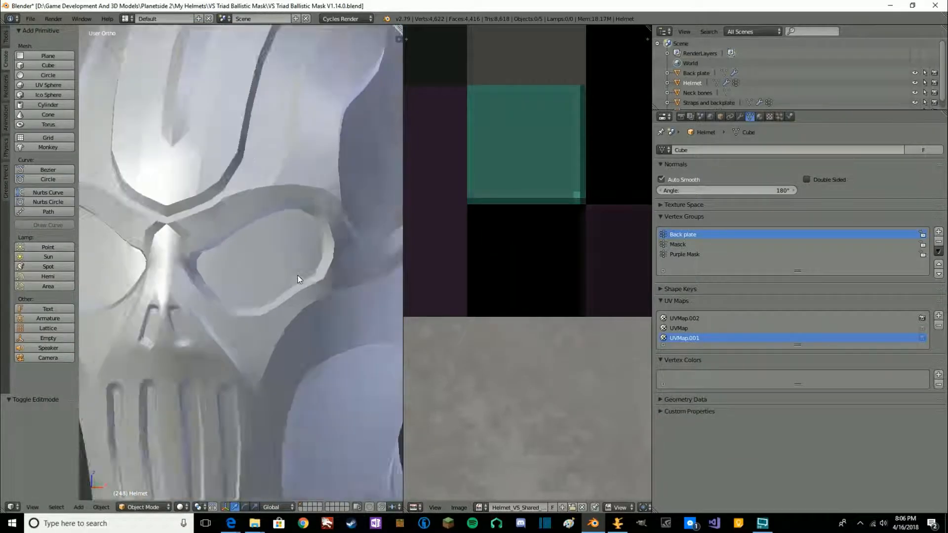
key(KP_1)
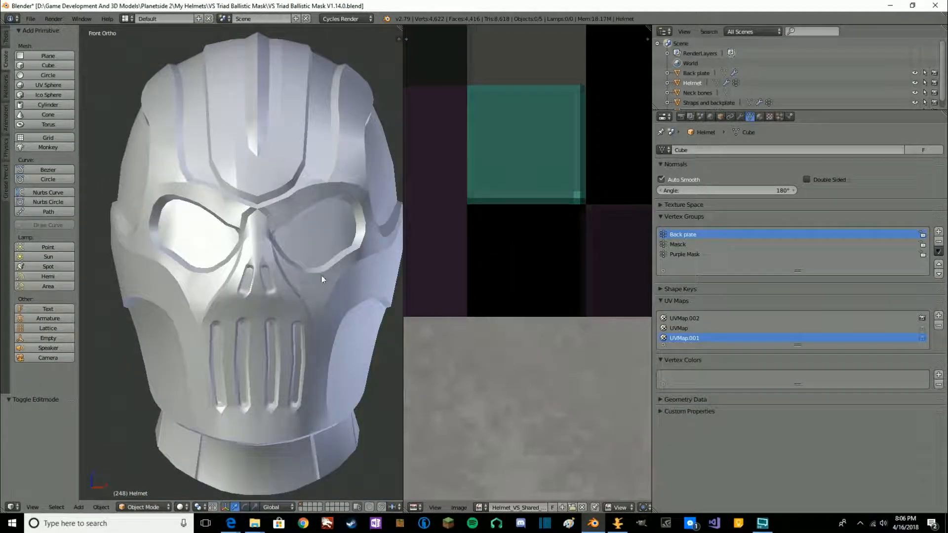
shift+middle_drag(322, 275, 287, 262)
click(30, 19)
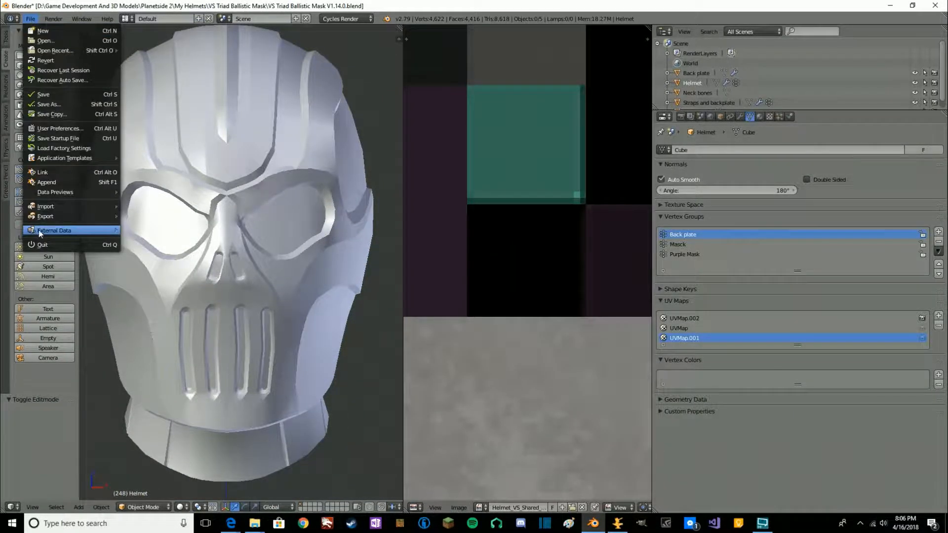
mouse_move(44, 216)
click(180, 247)
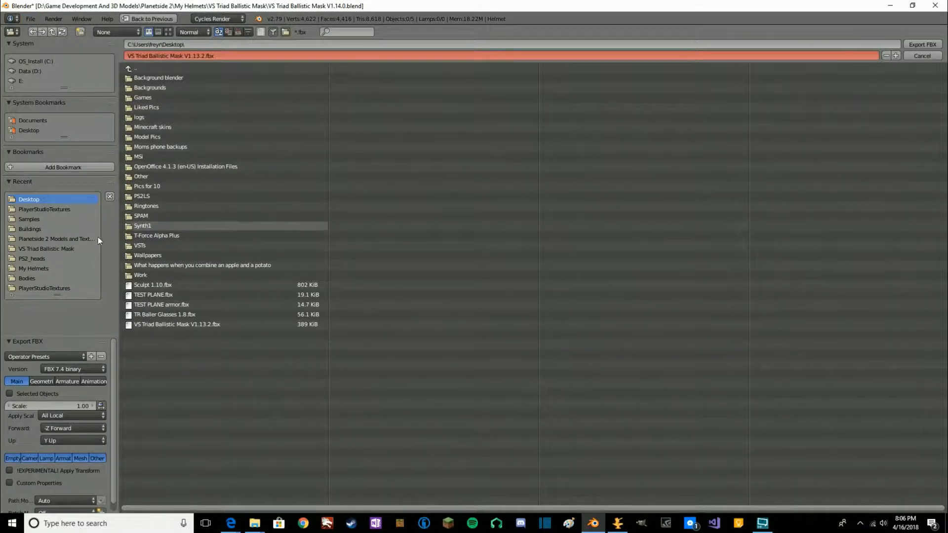
click(184, 325)
click(922, 44)
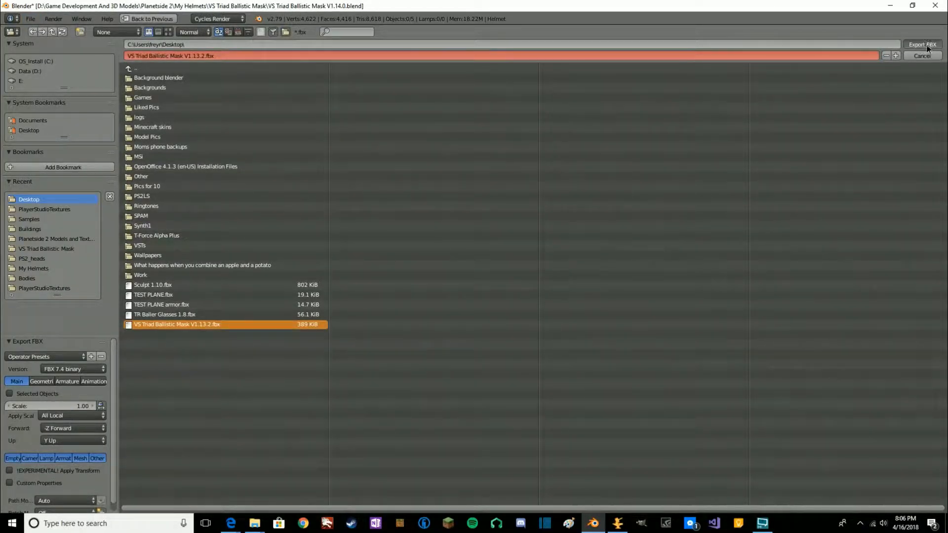
- Switch to Player Studio and examine the whole re-exported mask from the front
click(892, 7)
scroll(639, 265, down, 5)
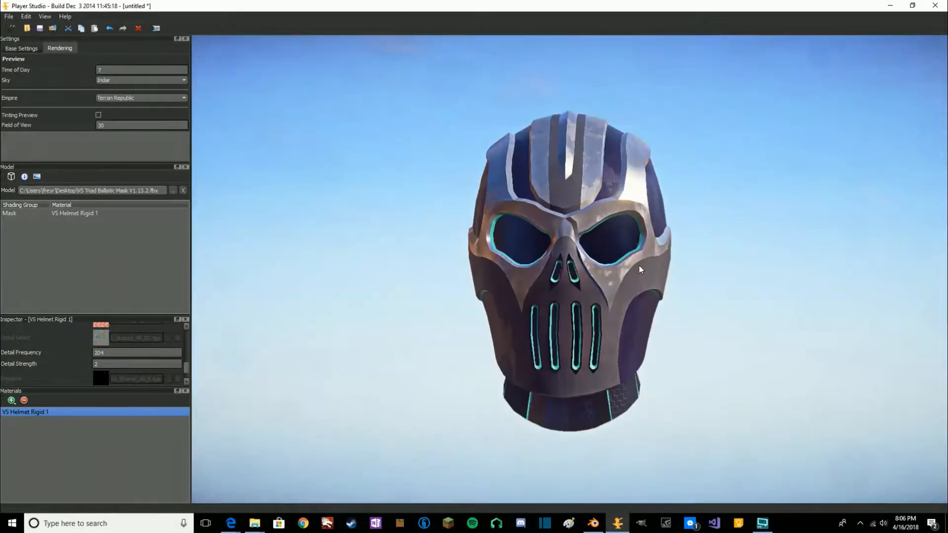
drag(688, 278, 659, 277)
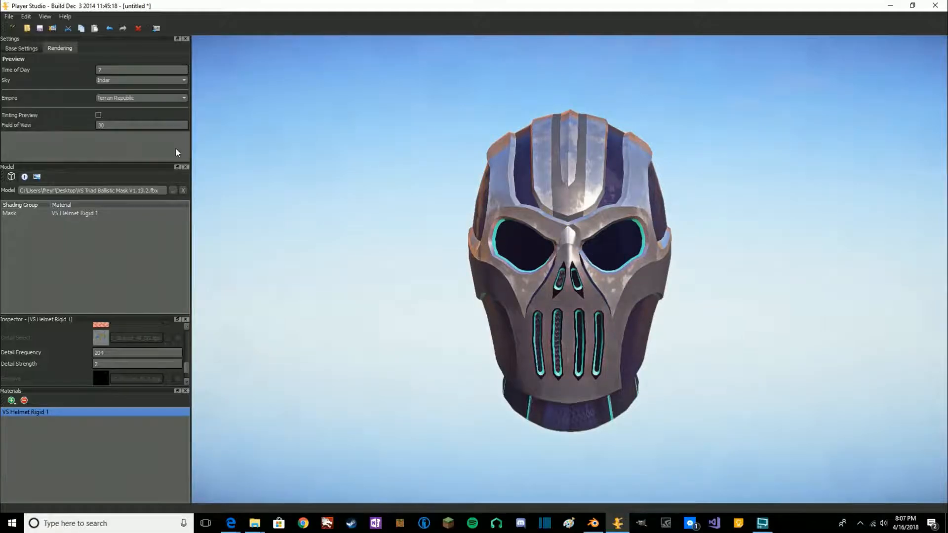
- Export the Player Studio project to the Desktop as VS Triad ballistic mask male in the soepsx format
click(54, 29)
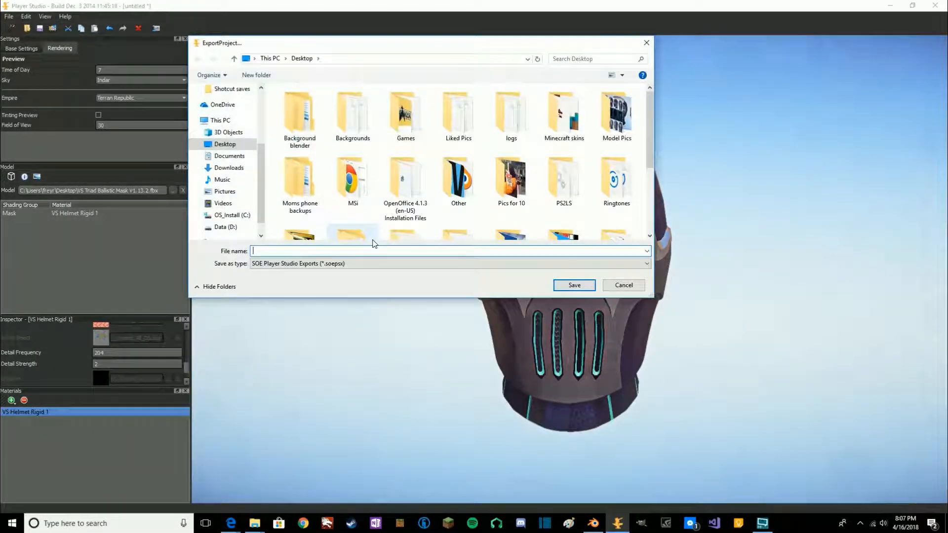
text(Tia)
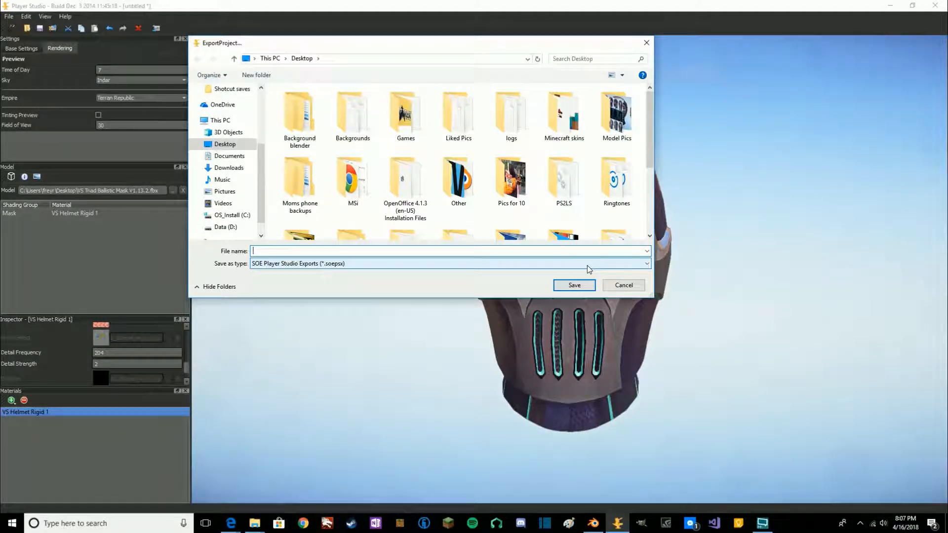
text(VS)
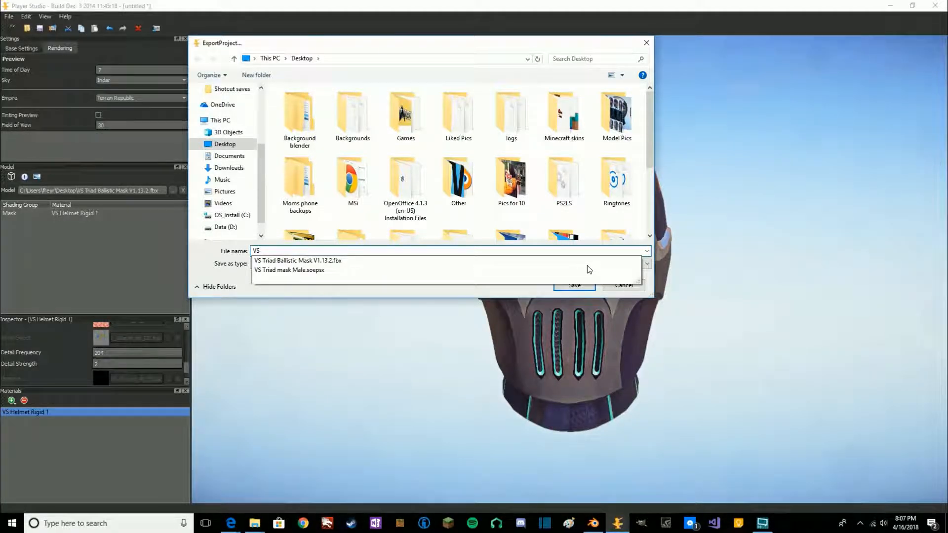
text( Triad ballistic mas)
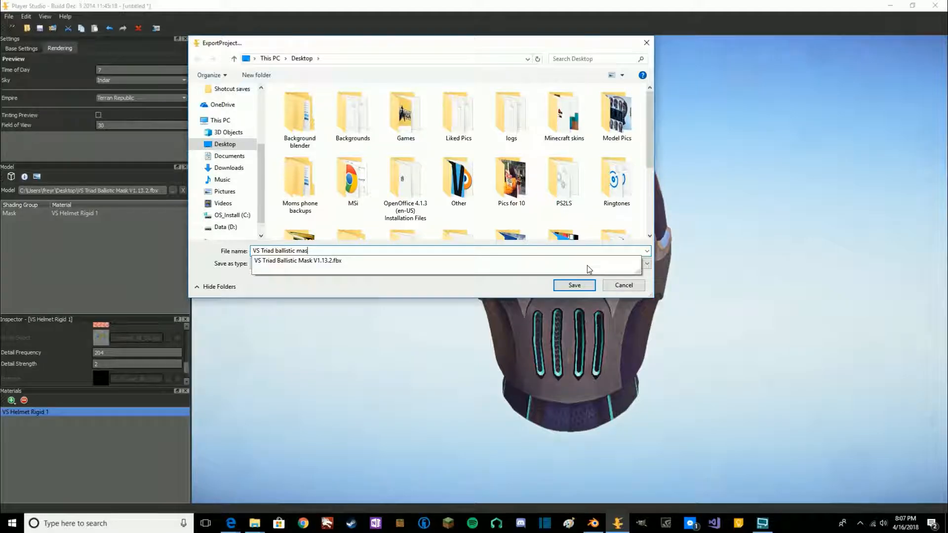
text(k male)
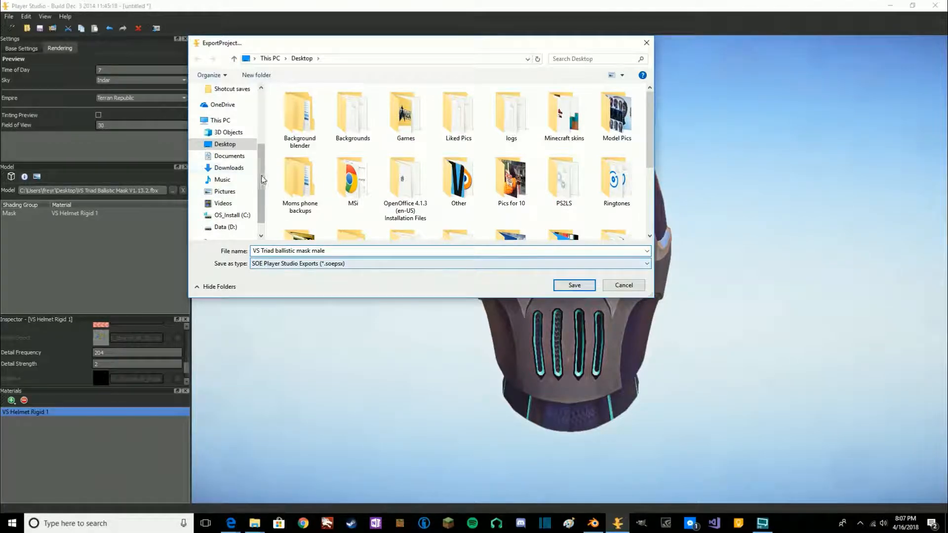
scroll(446, 215, down, 2)
scroll(448, 218, up, 2)
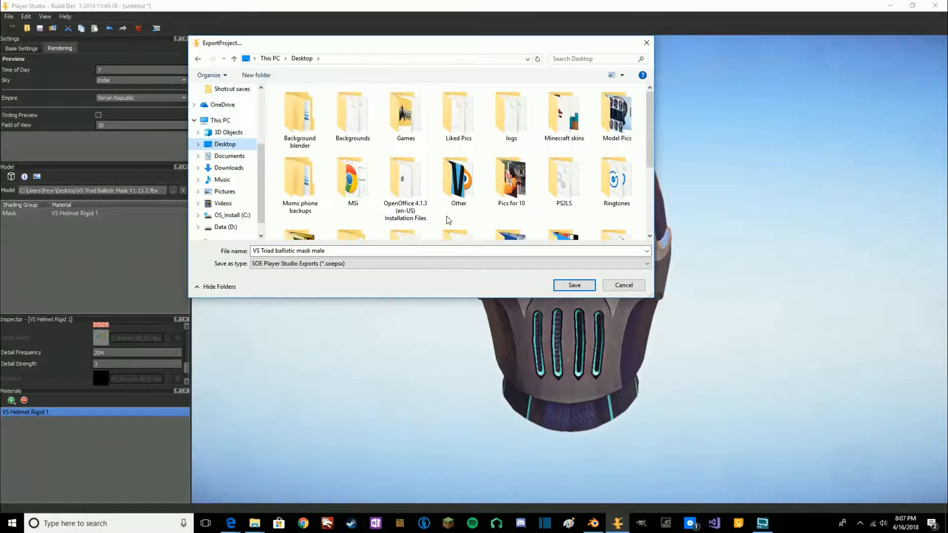
click(572, 286)
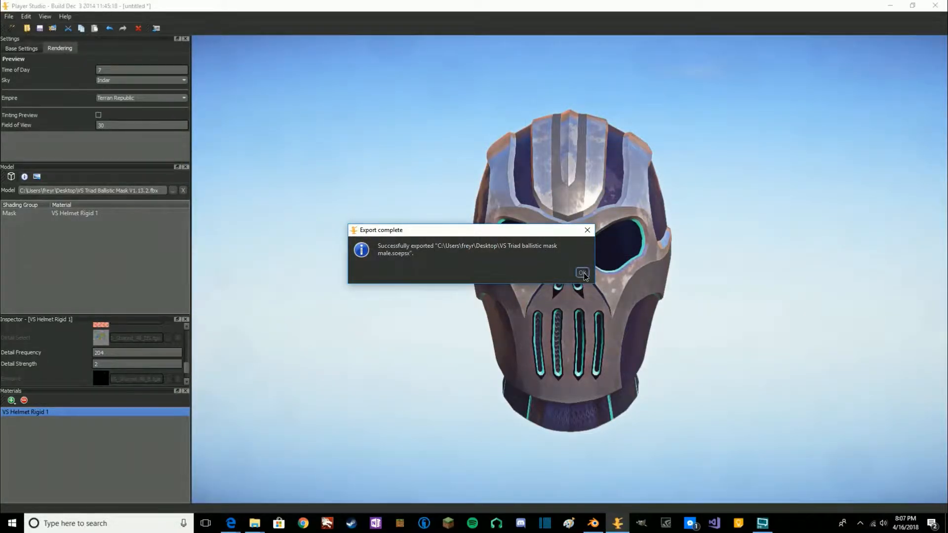
click(582, 272)
- Check the desktop for the exported project file and return to the mask preview in Player Studio
click(890, 6)
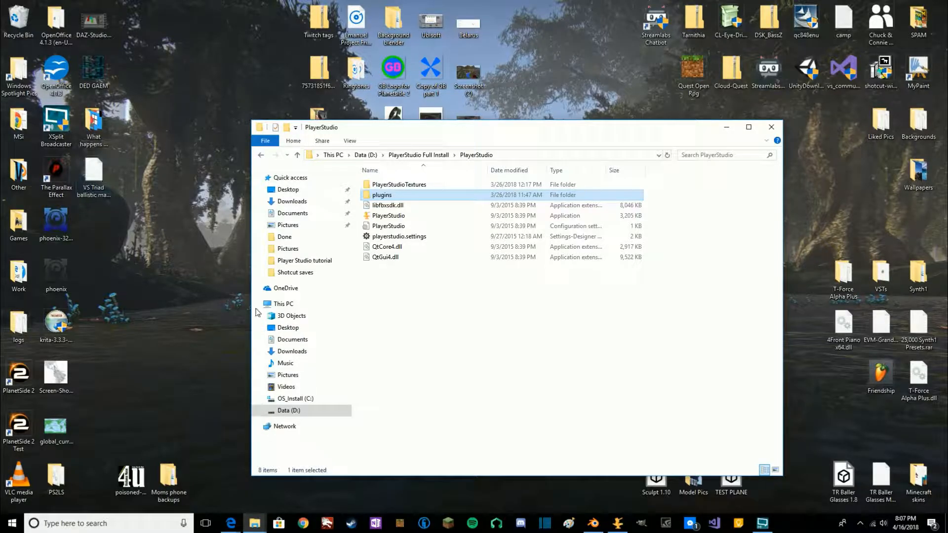
click(617, 523)
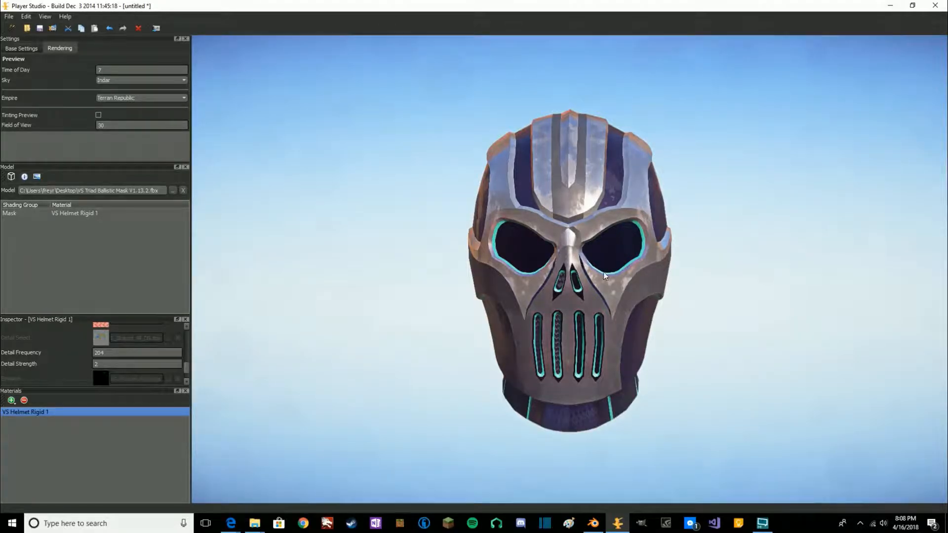
mouse_move(619, 308)
middle_down()
mouse_move(336, 307)
mouse_move(617, 307)
middle_up()
middle_drag(435, 201, 439, 195)
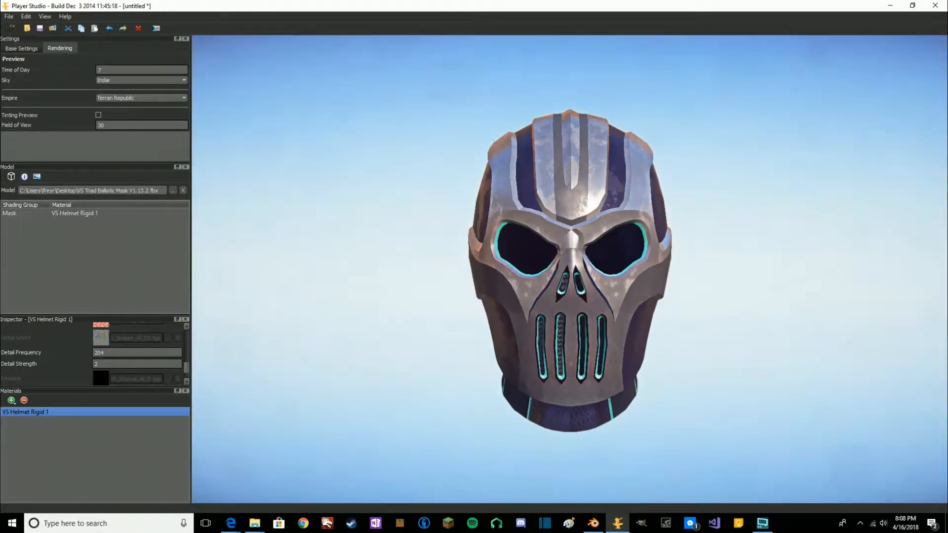
- Clear the preview's time of day to examine the mask's glowing trim at night, and set it back to 7
key(BackSpace)
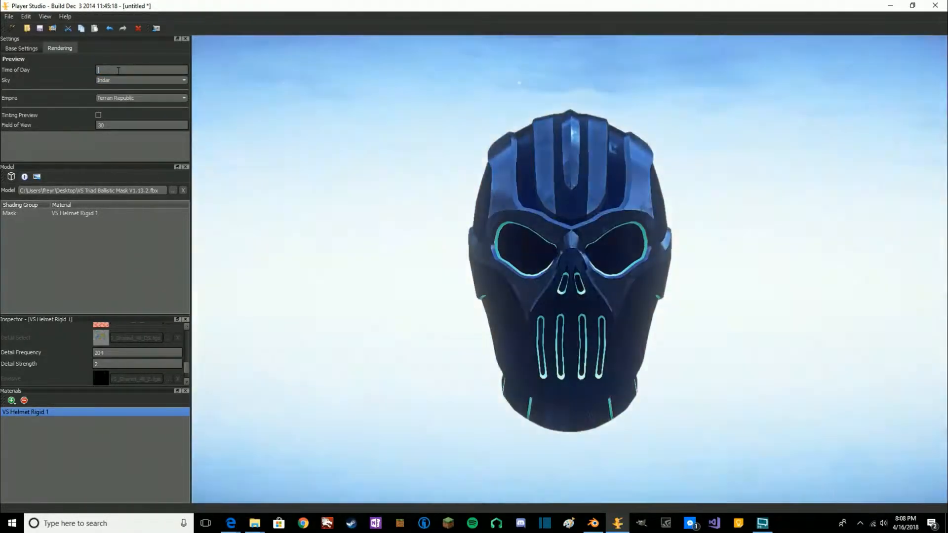
middle_drag(404, 212, 401, 212)
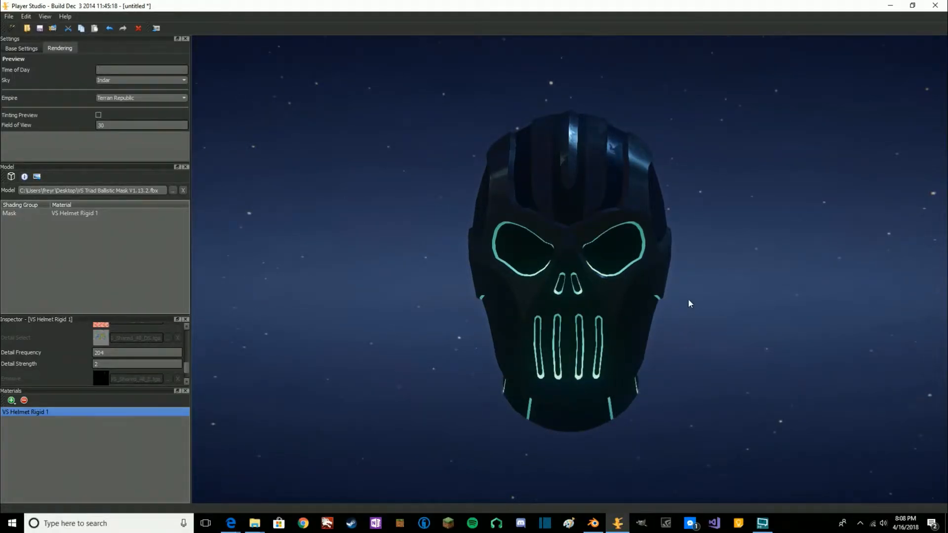
mouse_move(715, 286)
middle_down()
mouse_move(486, 286)
mouse_move(701, 286)
middle_up()
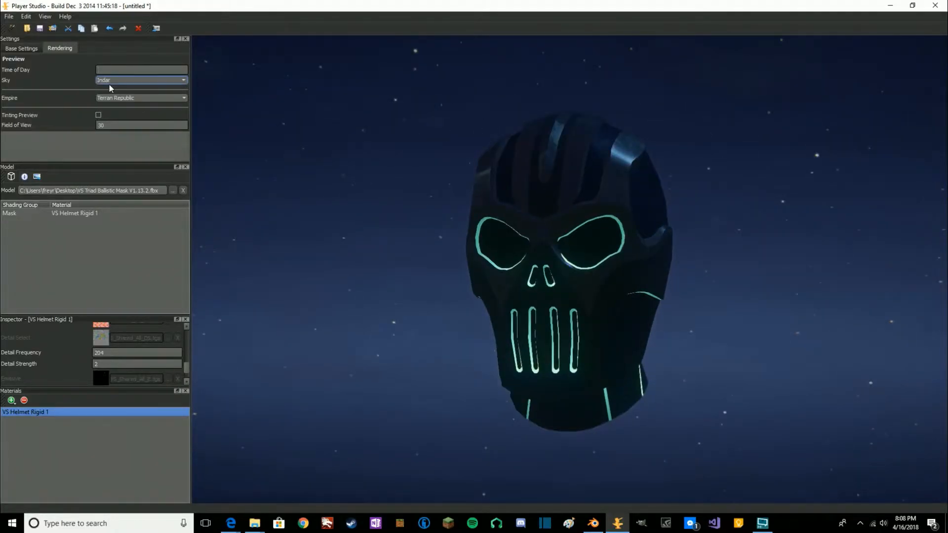
text(7)
drag(453, 203, 486, 206)
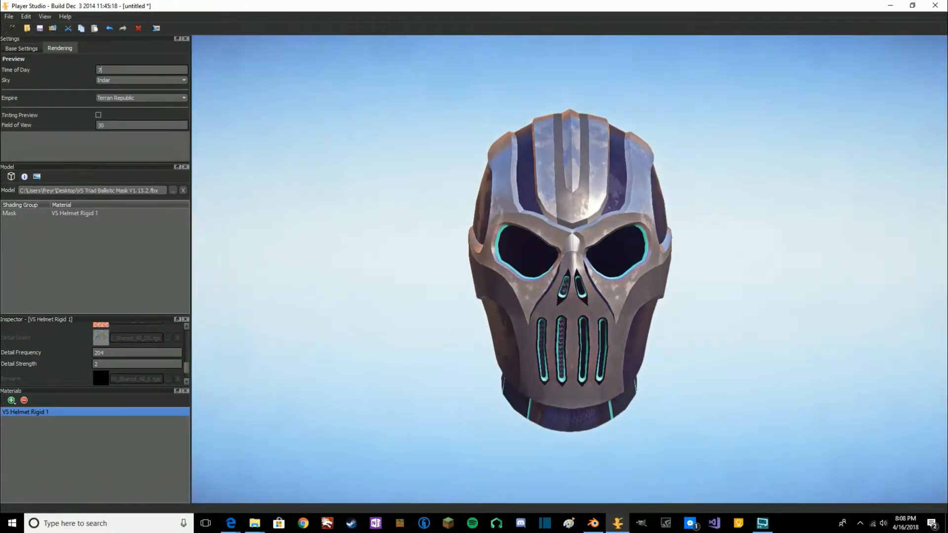
- Turn the tinting preview on and examine the checkered pattern across the mask
click(97, 115)
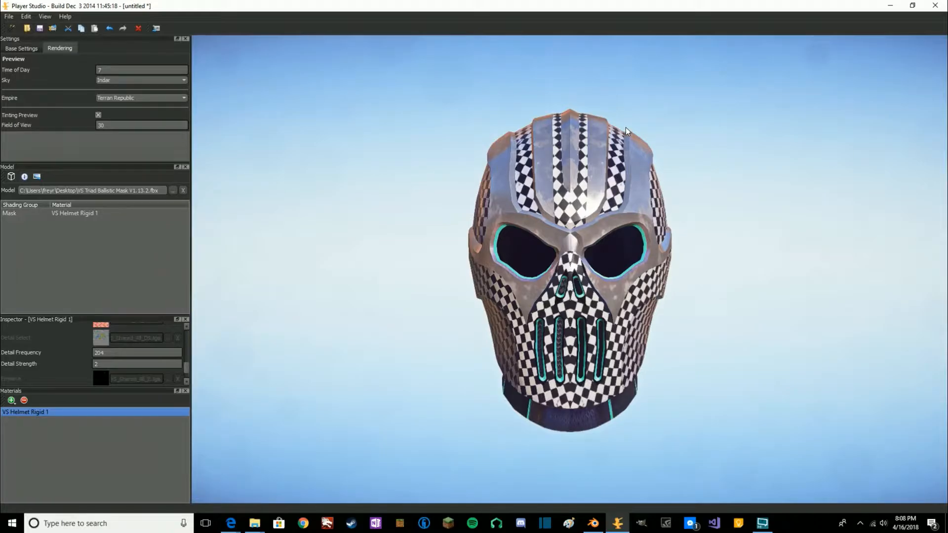
drag(619, 159, 585, 159)
drag(661, 215, 578, 202)
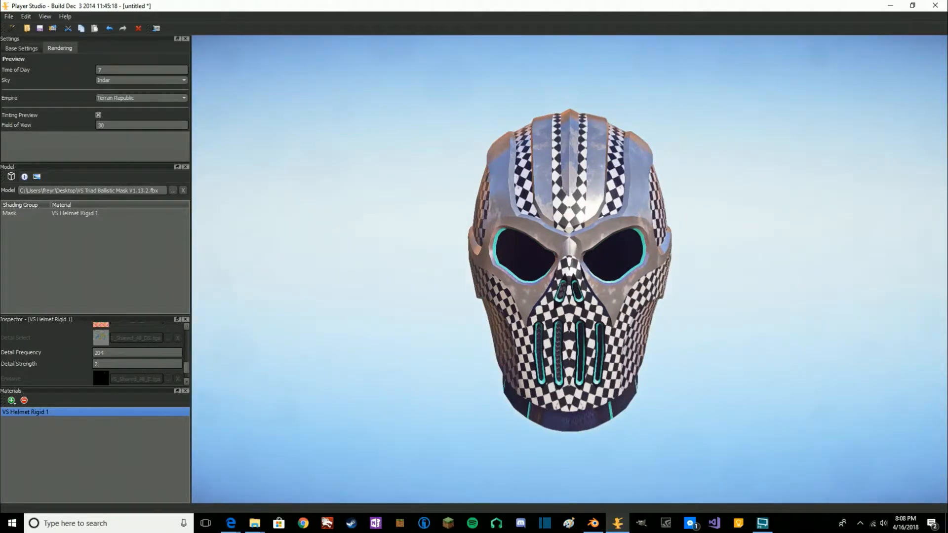
drag(600, 208, 598, 214)
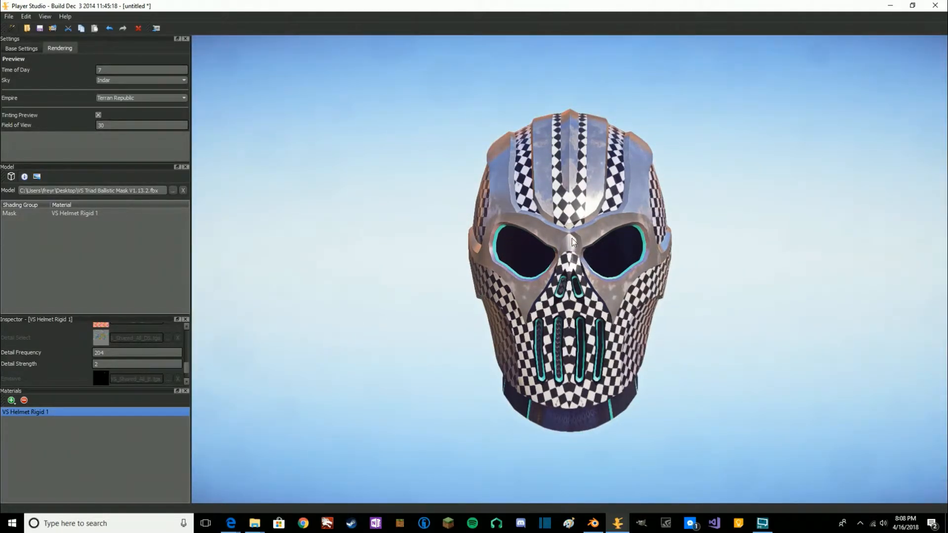